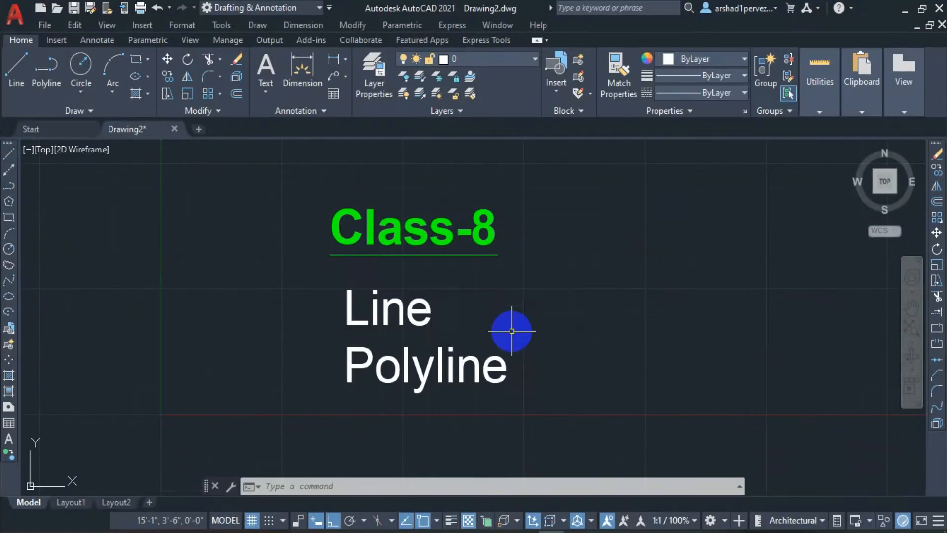
# Step: Draw a horizontal line about 10'-11" long on the X axis, beside the Class-8 text
pyautogui.moveTo(511, 344); pyautogui.dragTo(458, 344, button='middle')
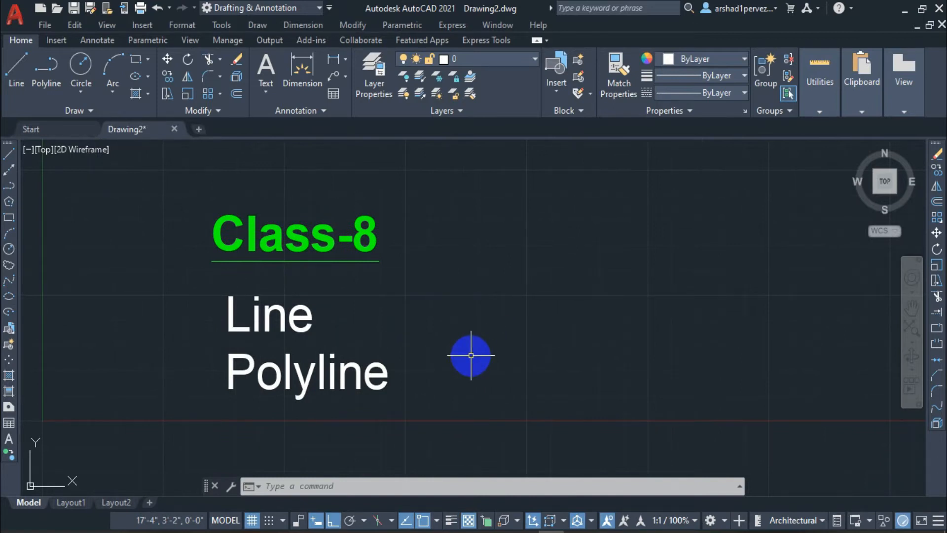
pyautogui.write('L')
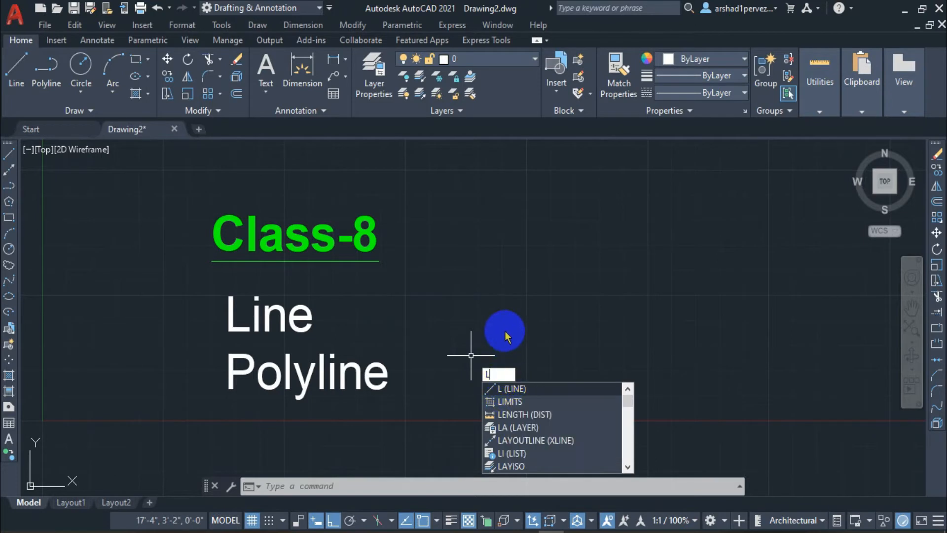
pyautogui.press('Return')
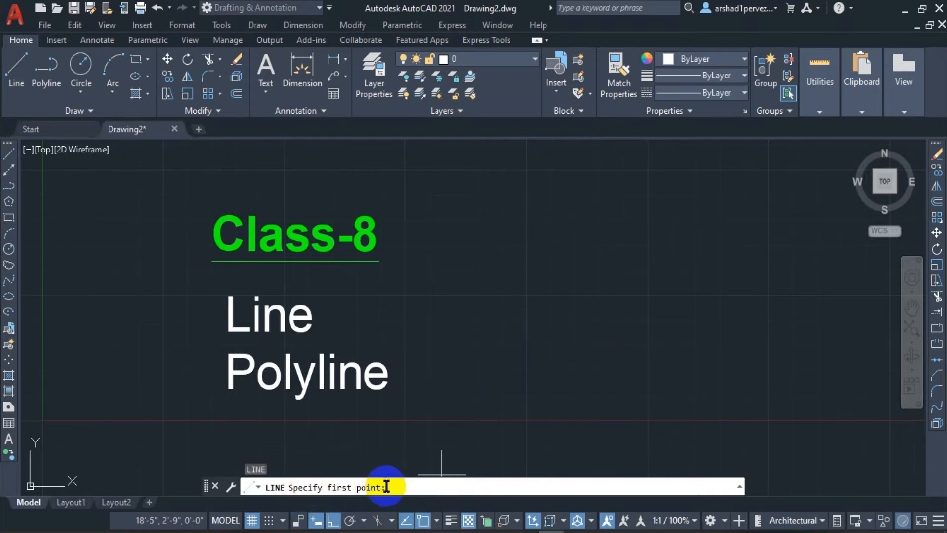
pyautogui.moveTo(477, 360); pyautogui.dragTo(434, 354, button='middle')
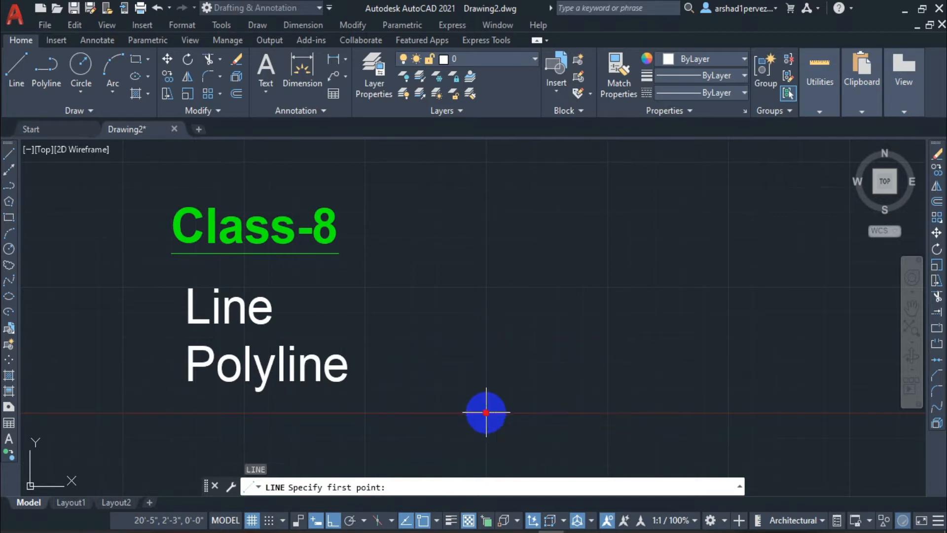
pyautogui.click(486, 412)
pyautogui.scroll(-4, 511, 424)
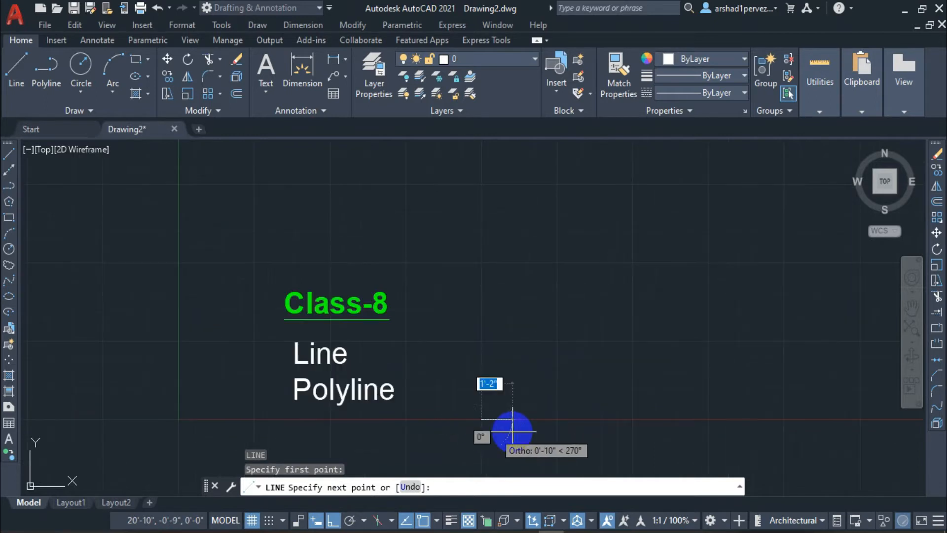
pyautogui.scroll(4, 473, 395)
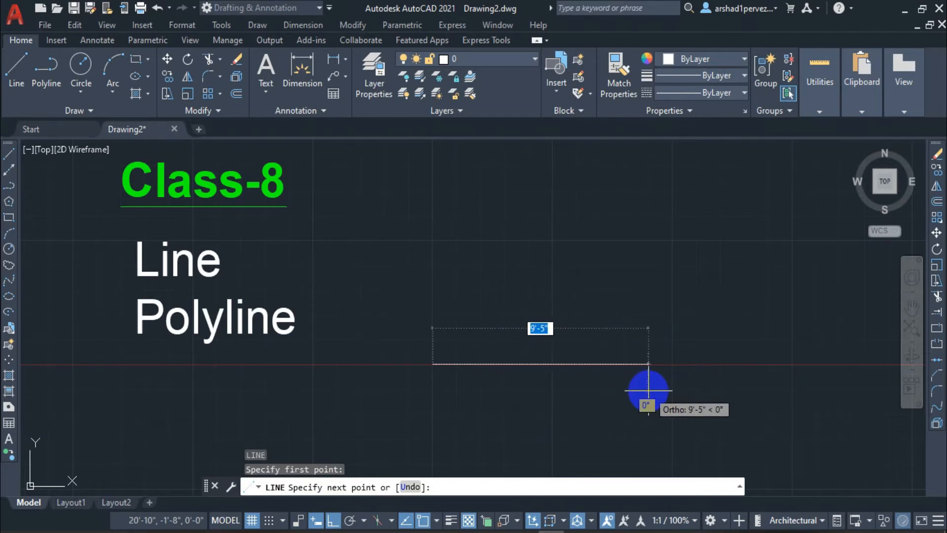
pyautogui.click(683, 364)
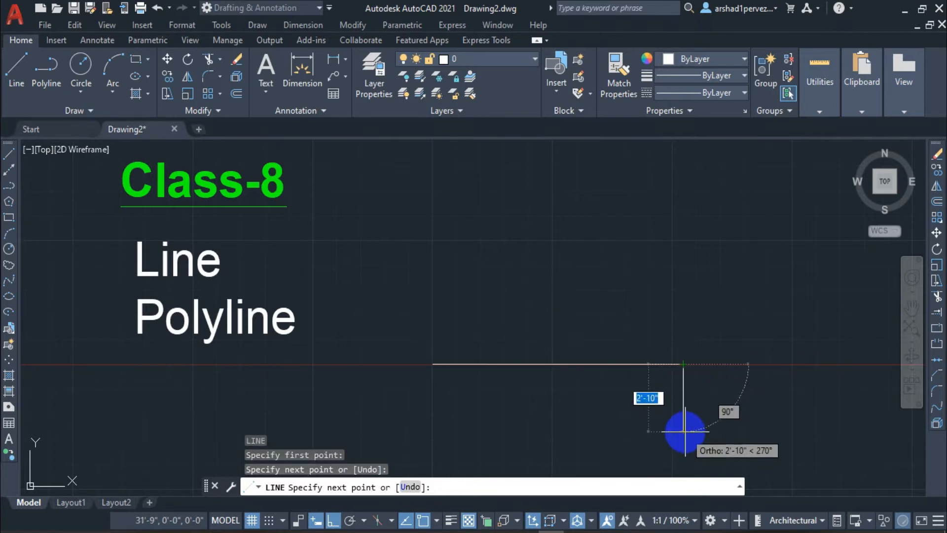
pyautogui.moveTo(645, 416); pyautogui.dragTo(586, 365, button='middle')
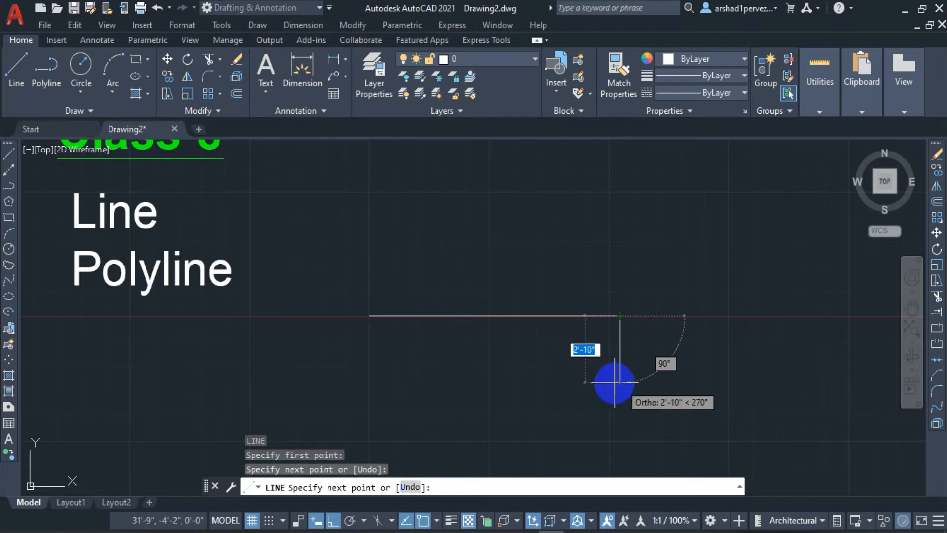
pyautogui.moveTo(613, 383); pyautogui.dragTo(641, 408, button='middle')
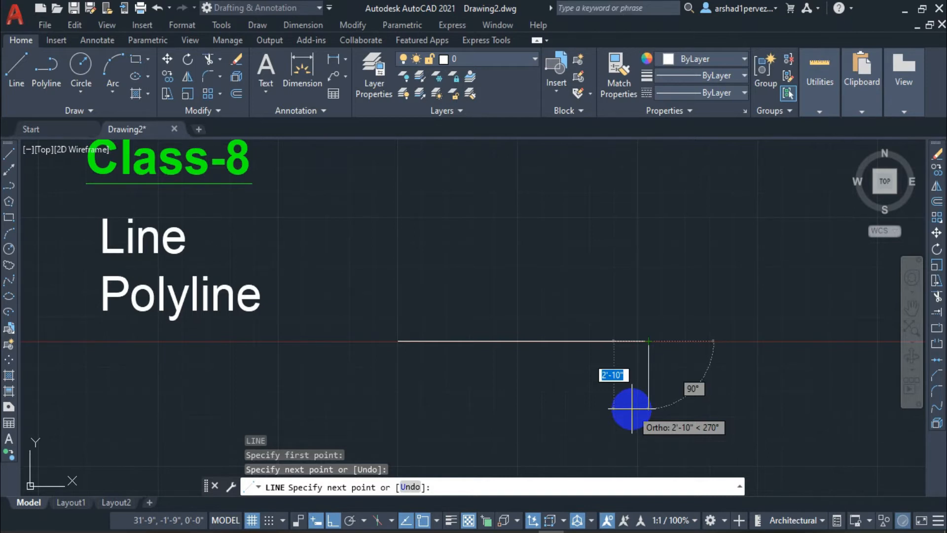
pyautogui.press('Return')
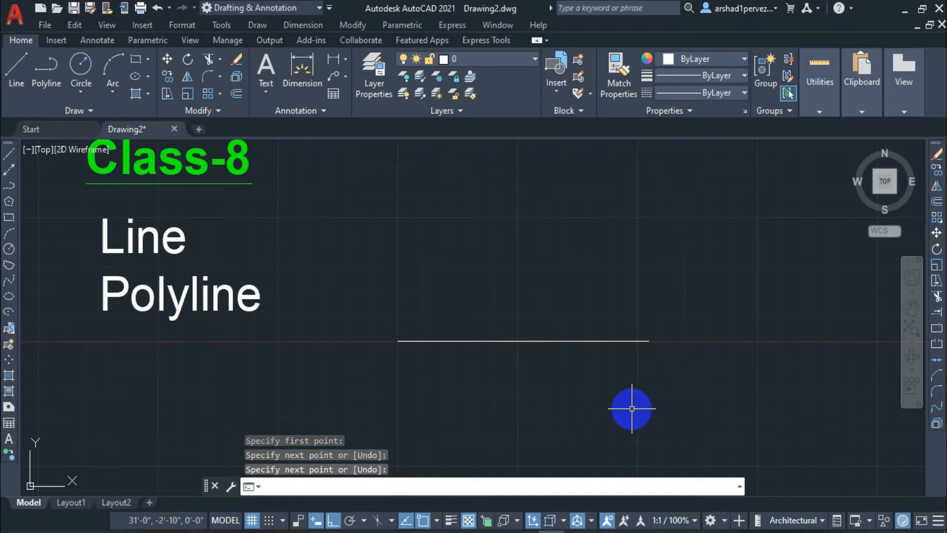
# Step: Draw a second horizontal line about 10'-7" long, about 1'-5" above the first and aligned with its left end
pyautogui.moveTo(524, 380)
pyautogui.mouseDown(button='middle')
pyautogui.moveTo(482, 360)
pyautogui.moveTo(421, 353)
pyautogui.moveTo(474, 349)
pyautogui.moveTo(533, 315)
pyautogui.moveTo(539, 345)
pyautogui.moveTo(516, 360)
pyautogui.moveTo(520, 383)
pyautogui.mouseUp(button='middle')
pyautogui.scroll(2, 380, 329)
pyautogui.scroll(2, 428, 346)
pyautogui.scroll(-4, 429, 355)
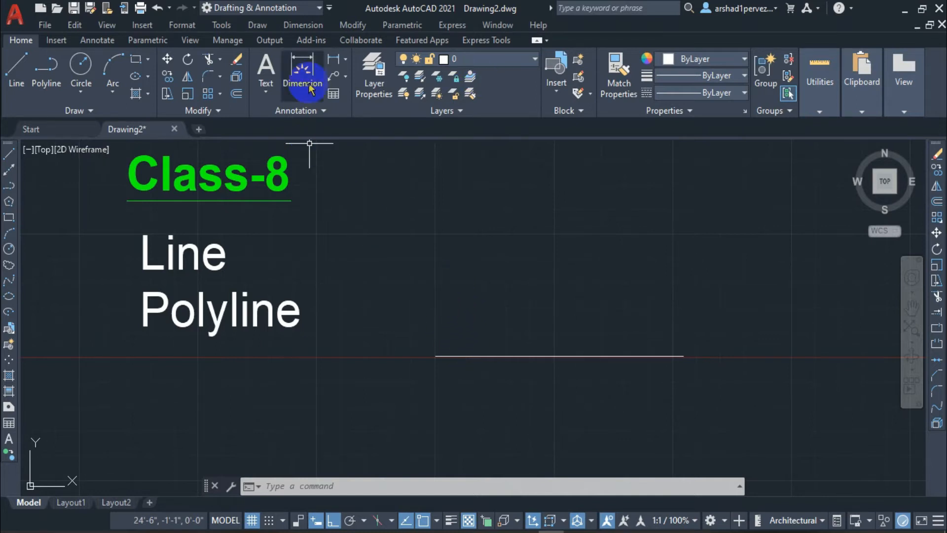
pyautogui.click(14, 79)
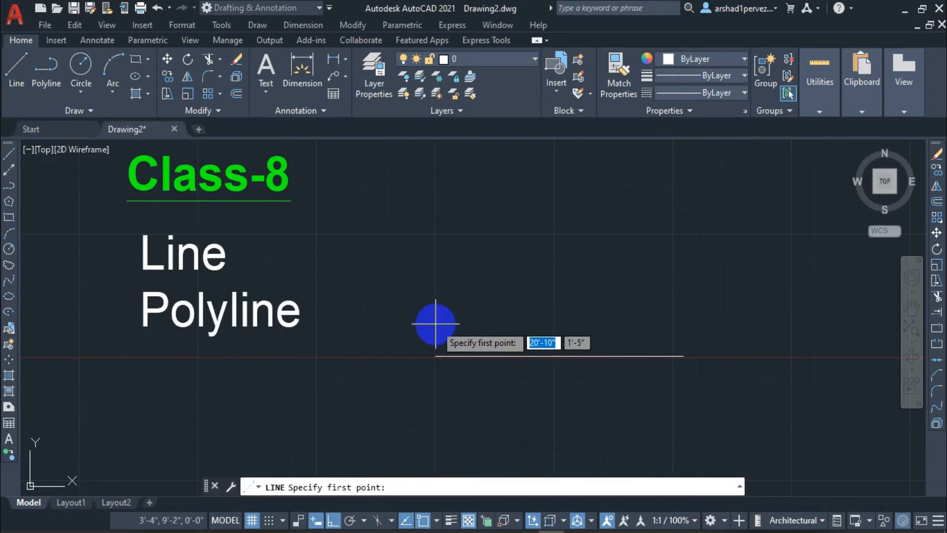
pyautogui.click(436, 324)
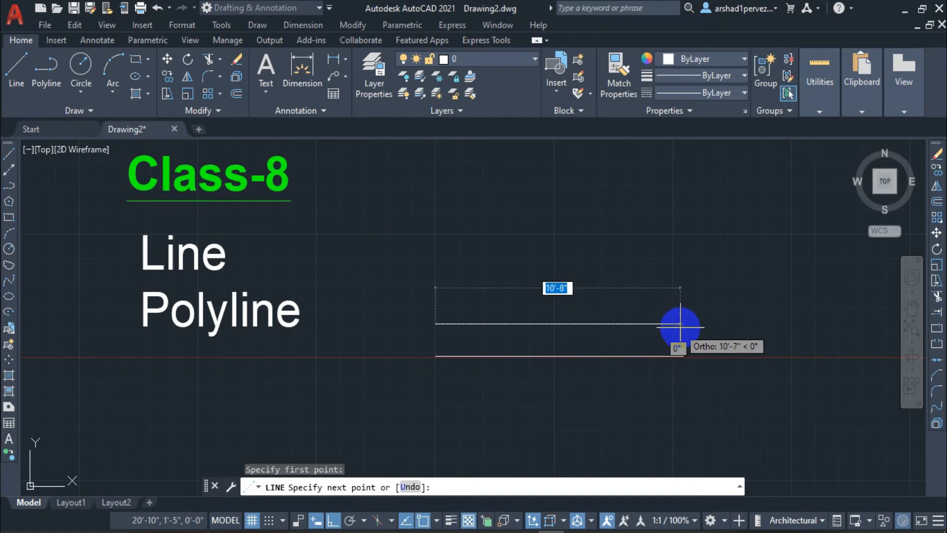
pyautogui.click(676, 325)
pyautogui.rightClick(654, 272)
pyautogui.click(683, 283)
pyautogui.moveTo(612, 294)
pyautogui.mouseDown(button='middle')
pyautogui.moveTo(590, 285)
pyautogui.moveTo(534, 292)
pyautogui.mouseUp(button='middle')
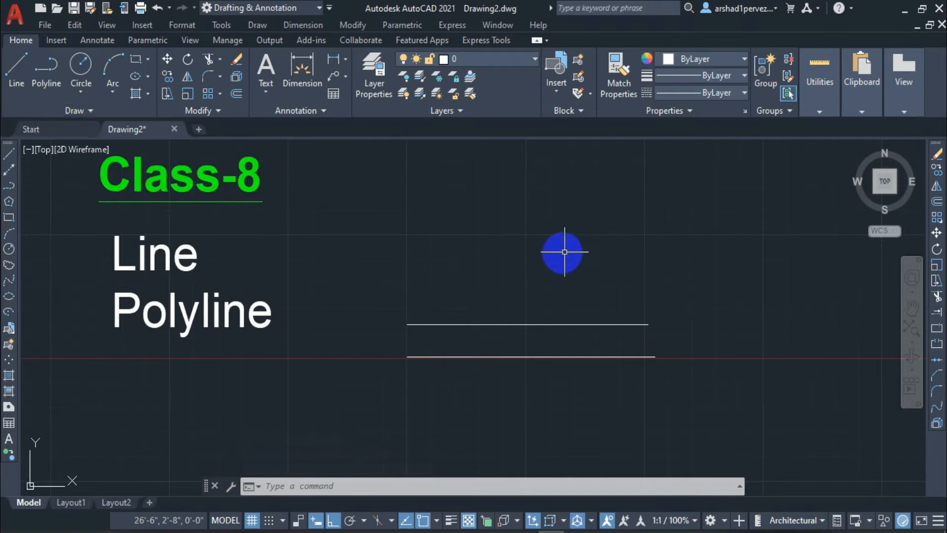
# Step: Draw a third horizontal line above the other two, matching the length of the middle line
pyautogui.moveTo(472, 267)
pyautogui.mouseDown(button='middle')
pyautogui.moveTo(521, 259)
pyautogui.moveTo(517, 266)
pyautogui.mouseUp(button='middle')
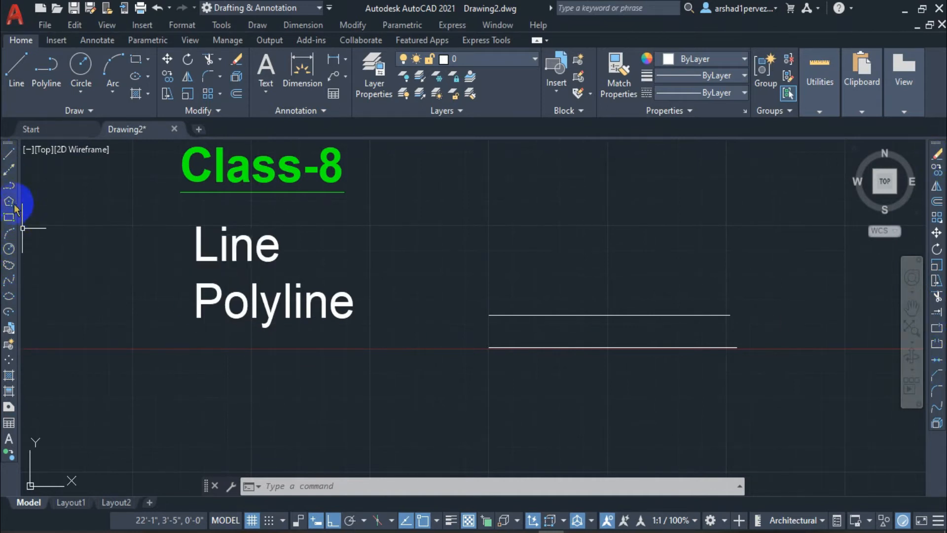
pyautogui.click(9, 158)
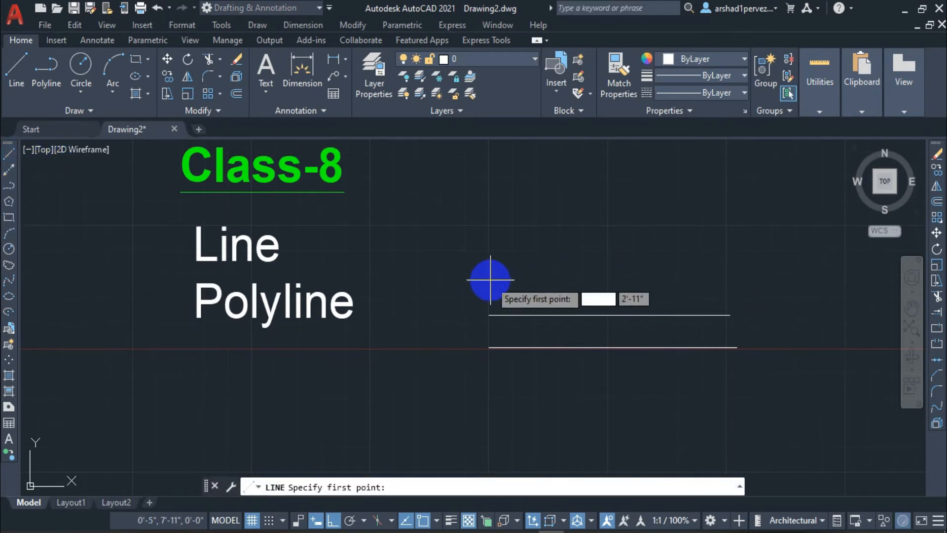
pyautogui.click(488, 284)
pyautogui.rightClick(711, 261)
pyautogui.click(749, 299)
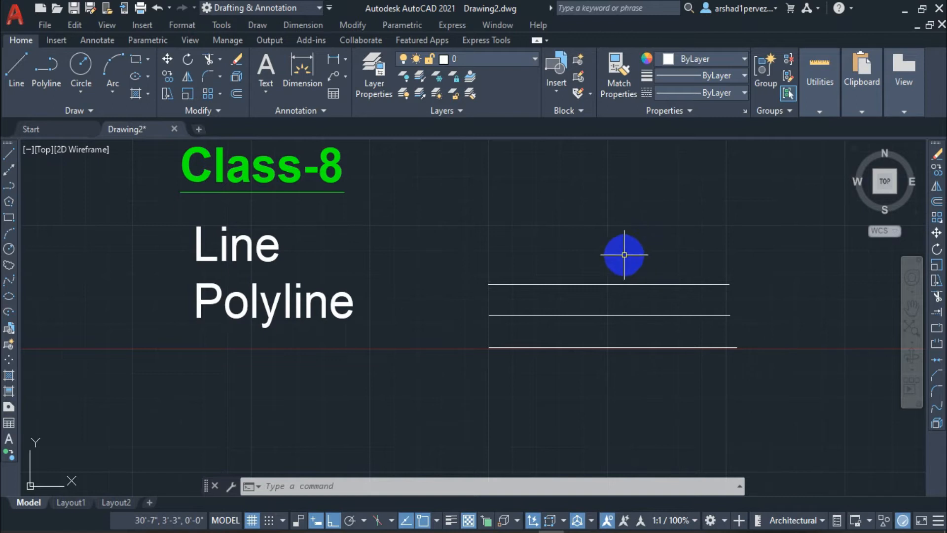
# Step: Draw a diagonal line with Ortho off, rising from the X axis beyond the parallel lines to about 41'-11", 6'-5"
pyautogui.moveTo(603, 254)
pyautogui.mouseDown(button='middle')
pyautogui.moveTo(483, 278)
pyautogui.moveTo(507, 270)
pyautogui.mouseUp(button='middle')
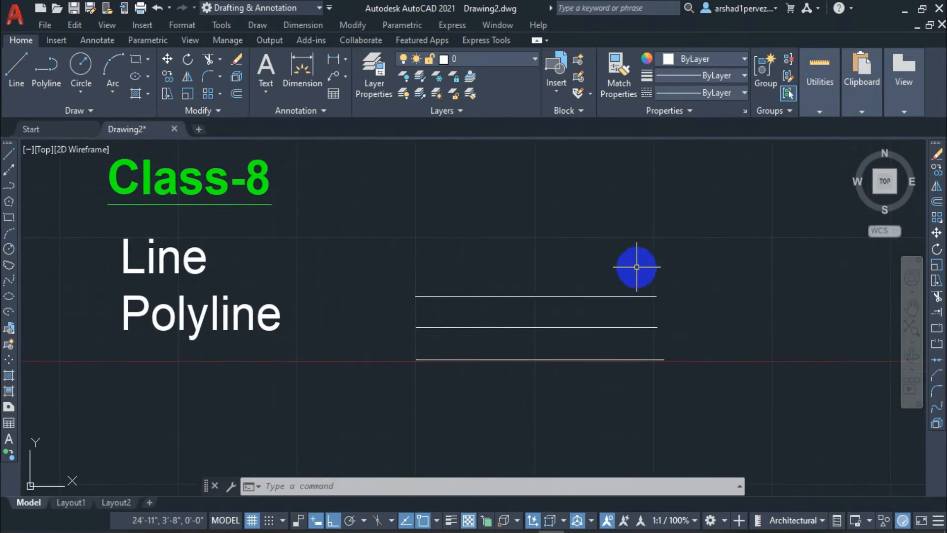
pyautogui.moveTo(512, 322); pyautogui.dragTo(469, 315, button='middle')
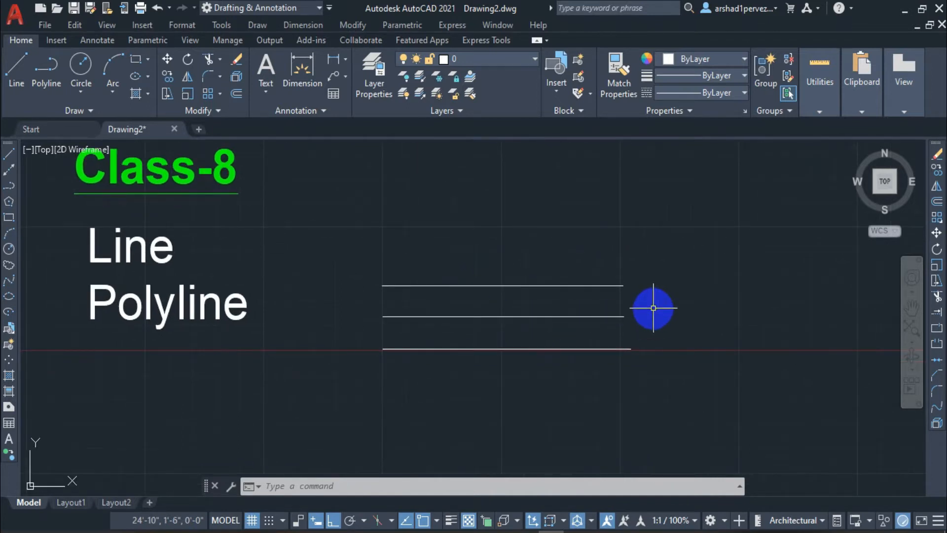
pyautogui.moveTo(656, 309); pyautogui.dragTo(617, 305, button='middle')
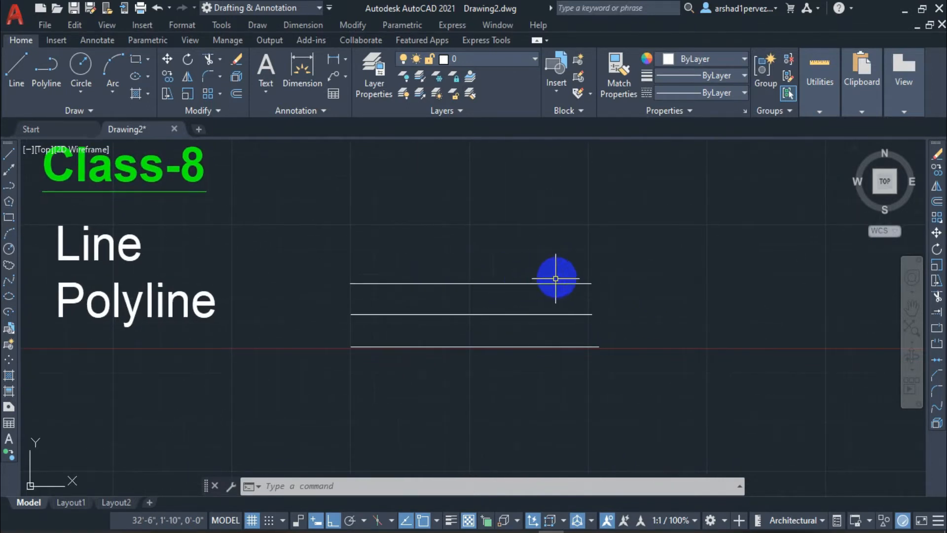
pyautogui.moveTo(554, 275); pyautogui.dragTo(514, 280, button='middle')
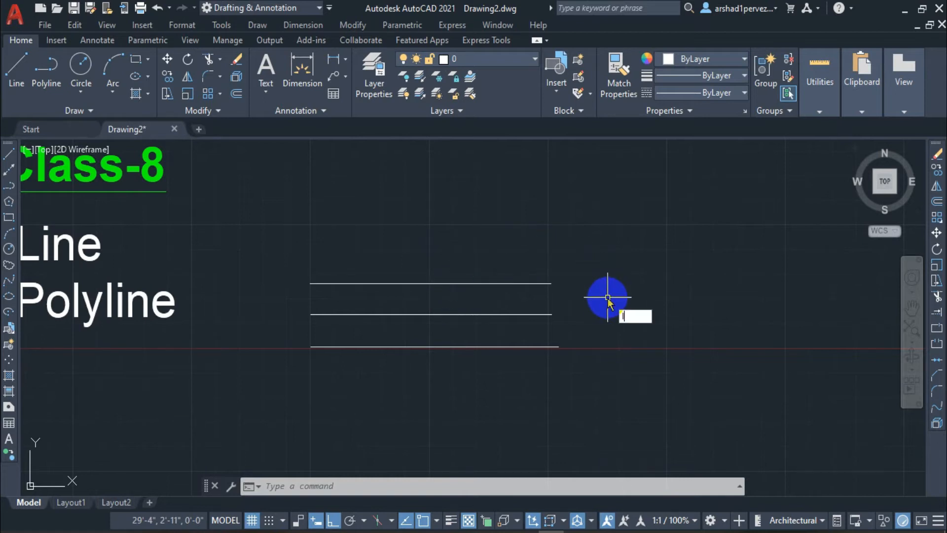
pyautogui.write('l')
pyautogui.press('Return')
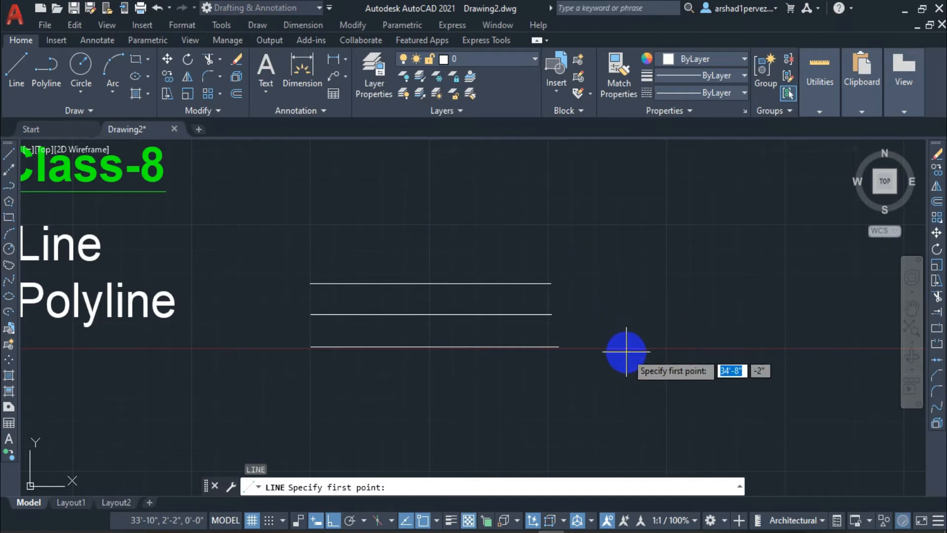
pyautogui.click(627, 347)
pyautogui.moveTo(730, 377); pyautogui.dragTo(594, 364, button='middle')
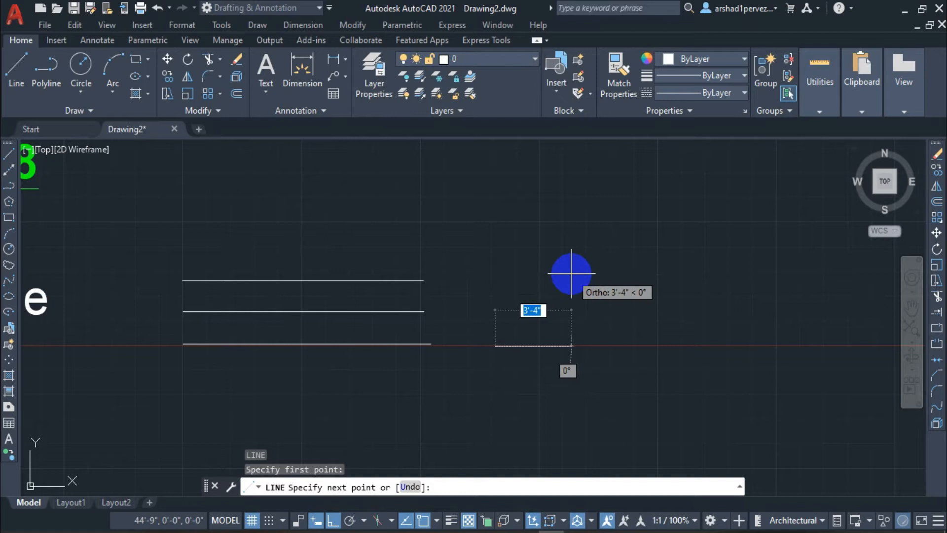
pyautogui.press('F8')
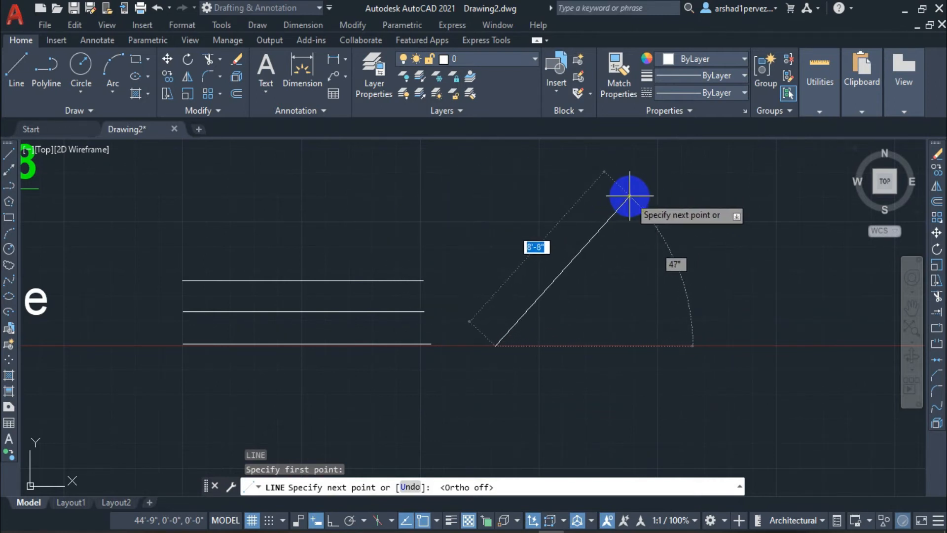
pyautogui.press('F8')
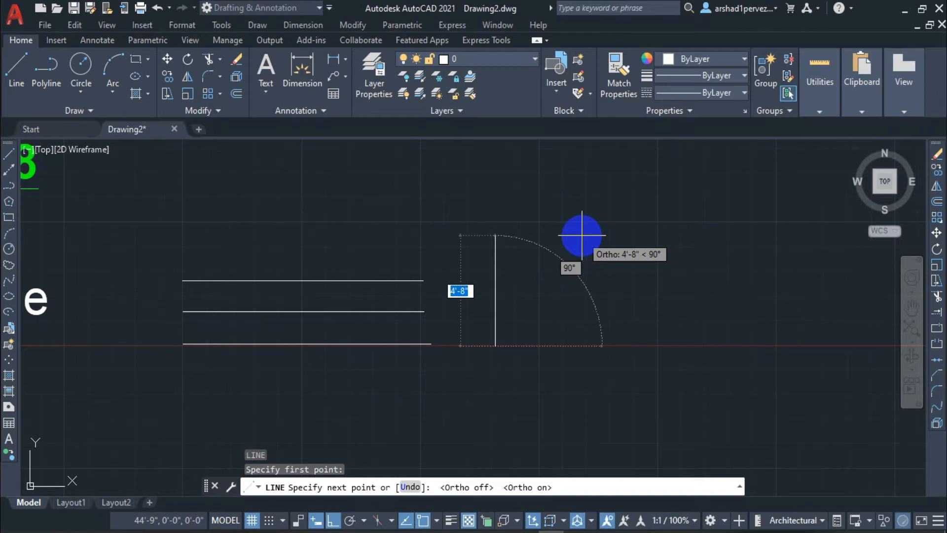
pyautogui.press('F8')
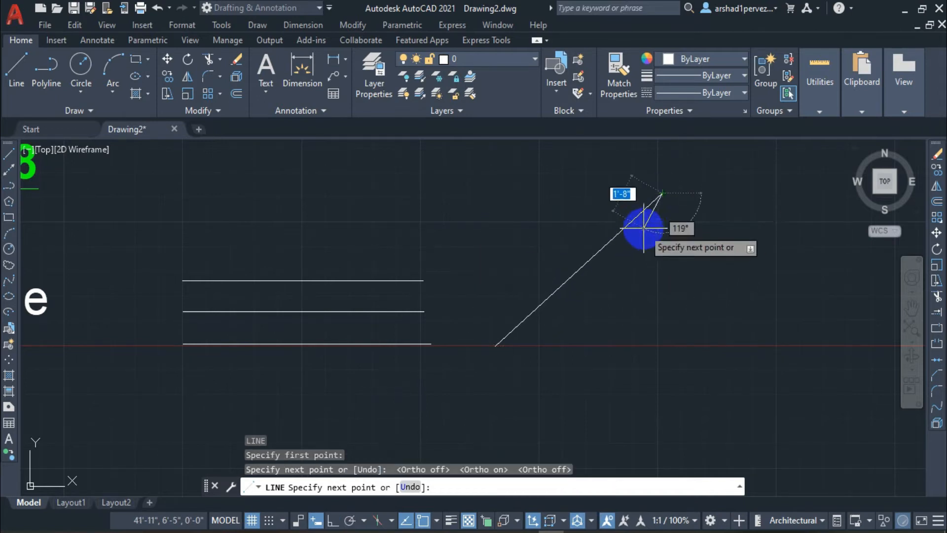
pyautogui.rightClick(643, 228)
pyautogui.click(667, 256)
pyautogui.scroll(-2, 393, 312)
pyautogui.moveTo(398, 319); pyautogui.dragTo(482, 321, button='middle')
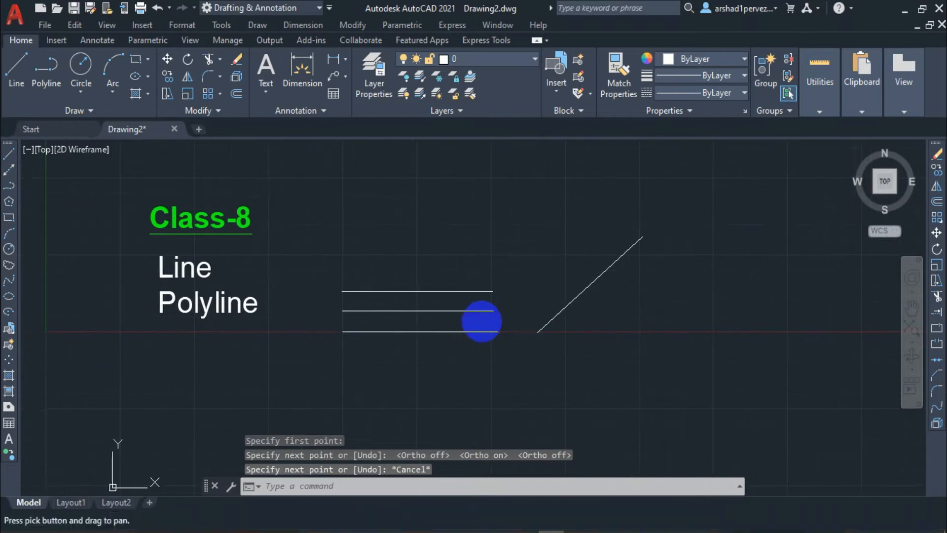
pyautogui.scroll(2, 478, 275)
pyautogui.moveTo(540, 287)
pyautogui.mouseDown(button='middle')
pyautogui.moveTo(478, 295)
pyautogui.moveTo(502, 259)
pyautogui.mouseUp(button='middle')
pyautogui.moveTo(367, 360); pyautogui.dragTo(439, 330, button='middle')
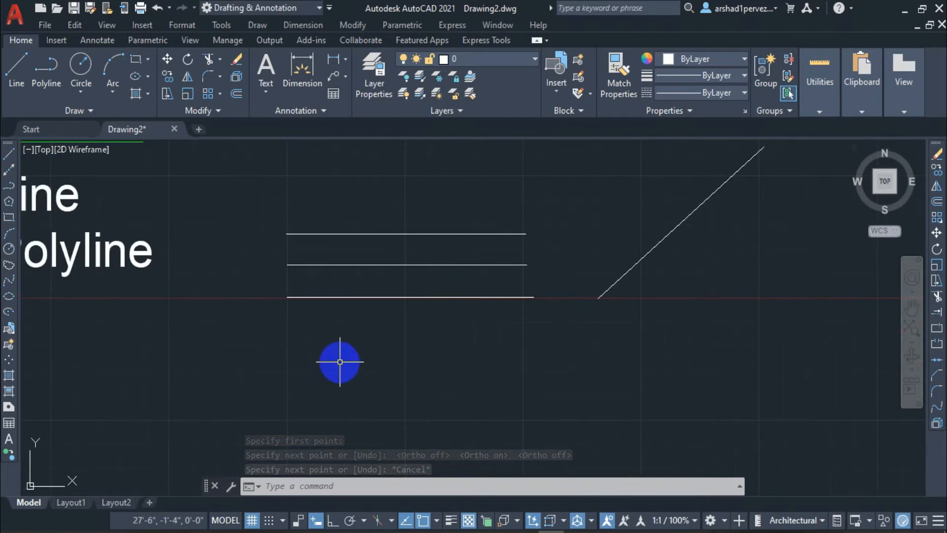
pyautogui.moveTo(306, 365); pyautogui.dragTo(339, 364, button='middle')
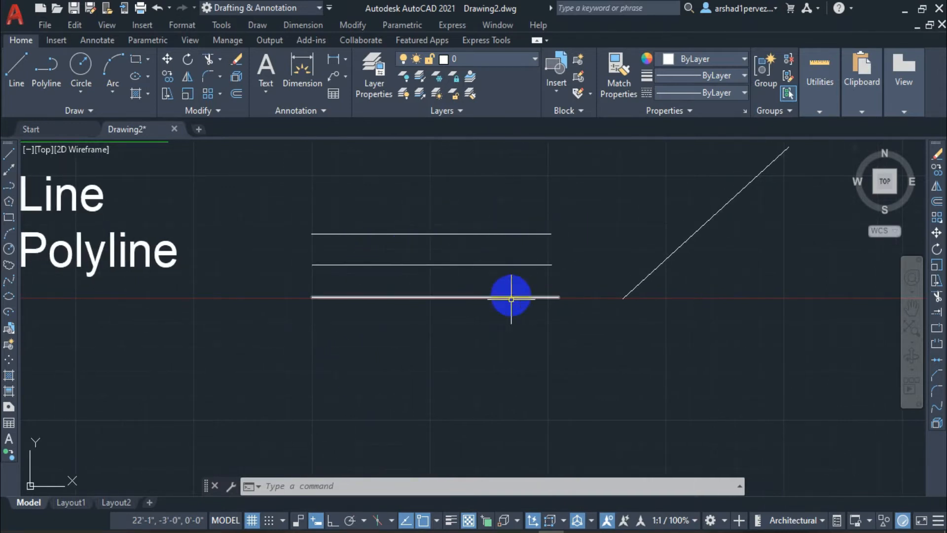
pyautogui.moveTo(467, 347); pyautogui.dragTo(455, 348, button='middle')
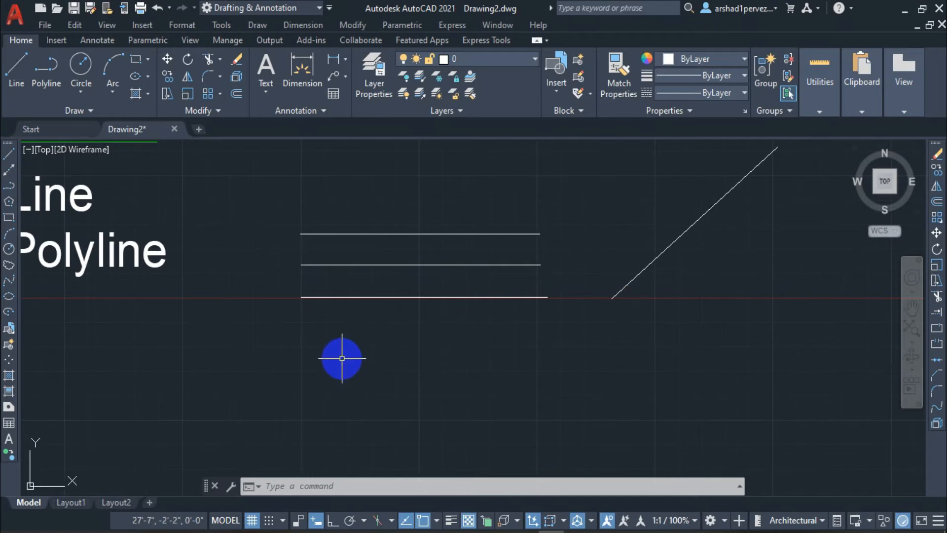
# Step: Draw a horizontal line exactly 10' long with Ortho on, below the three parallel lines and starting near their left ends
pyautogui.click(9, 154)
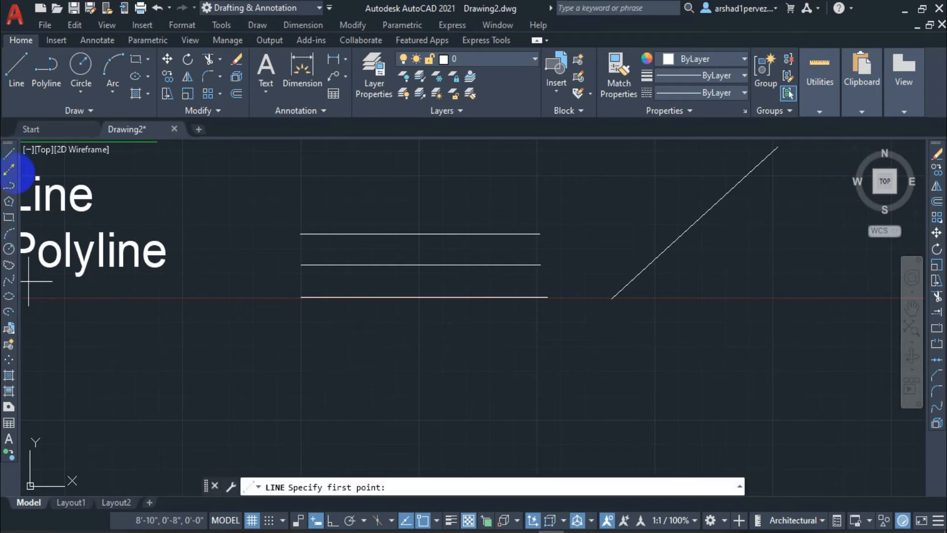
pyautogui.click(302, 420)
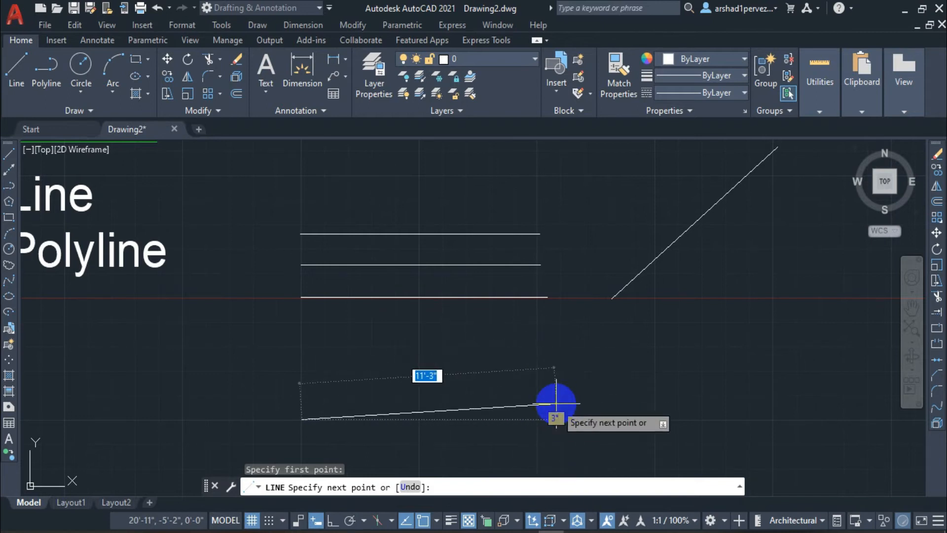
pyautogui.press('F8')
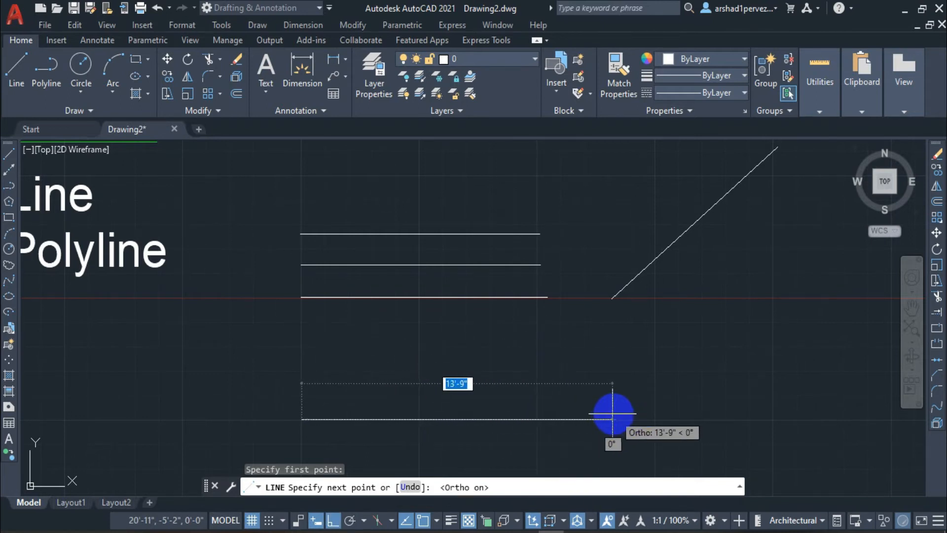
pyautogui.moveTo(605, 413); pyautogui.dragTo(550, 387, button='middle')
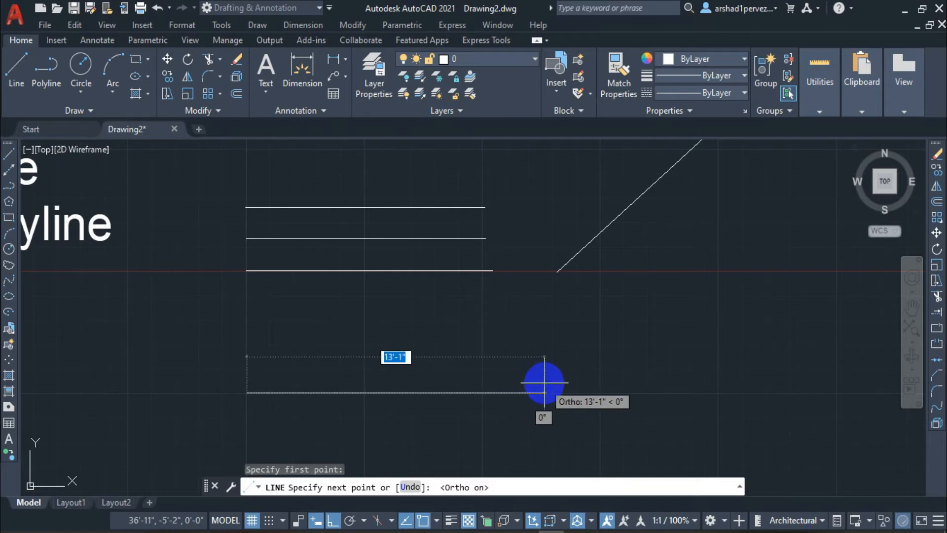
pyautogui.write('1')
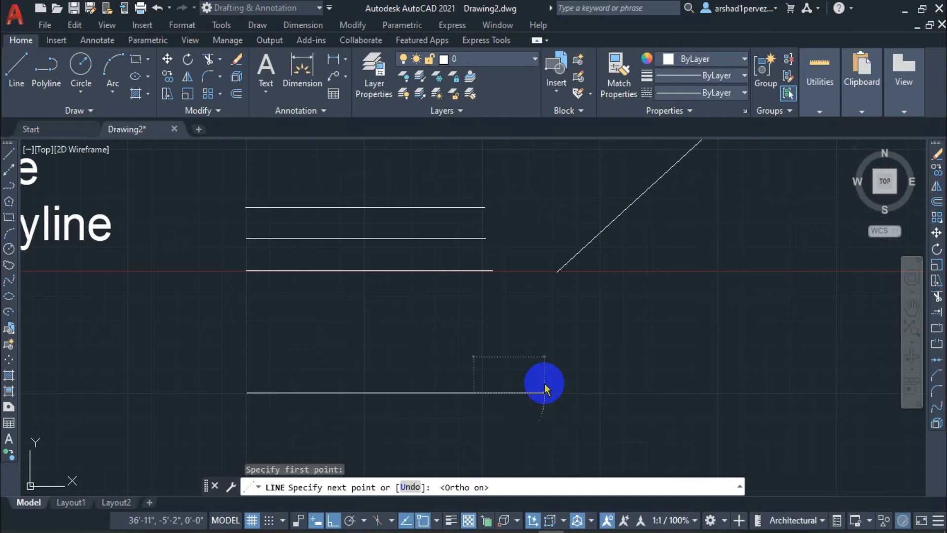
pyautogui.press('Return')
pyautogui.scroll(2, 449, 397)
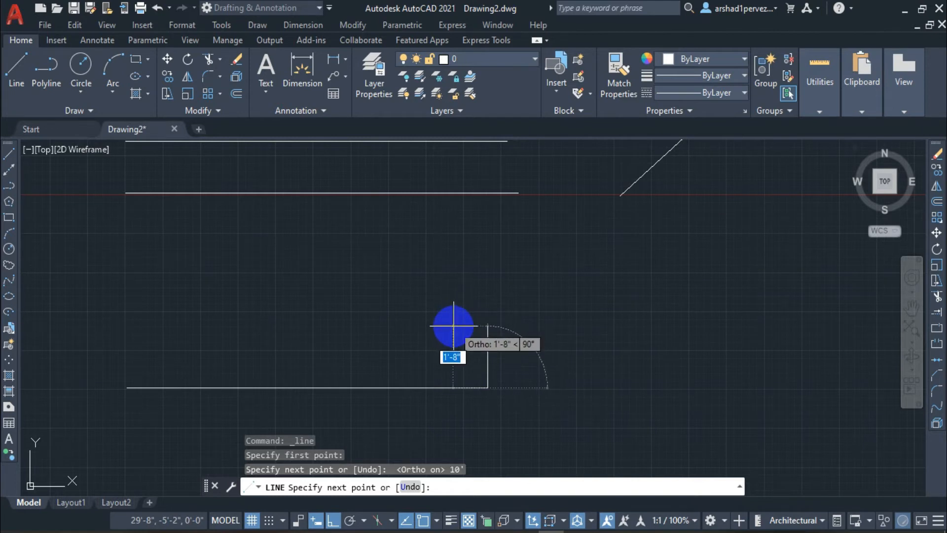
pyautogui.press('Escape')
pyautogui.moveTo(465, 330); pyautogui.dragTo(535, 303, button='middle')
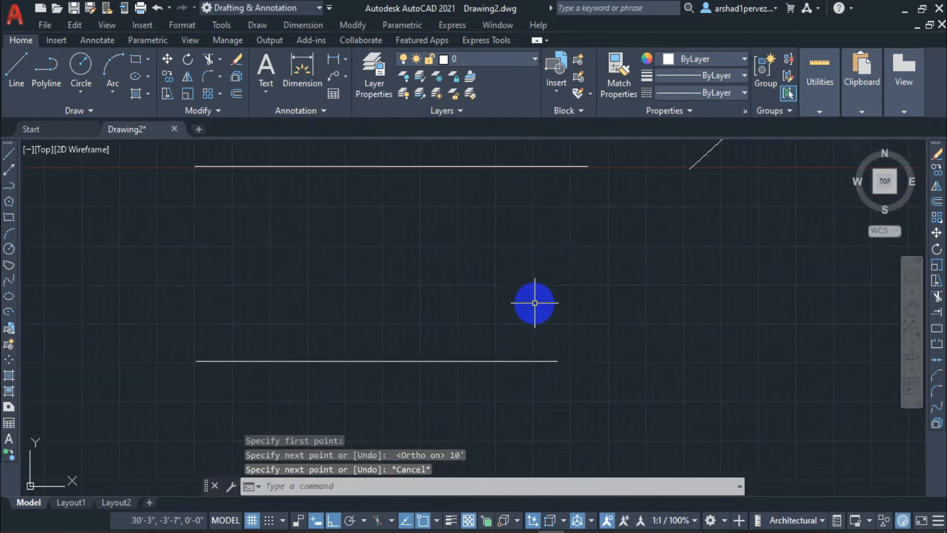
# Step: Add a linear dimension between the two endpoints of the 10' line
pyautogui.moveTo(338, 321); pyautogui.dragTo(467, 298, button='middle')
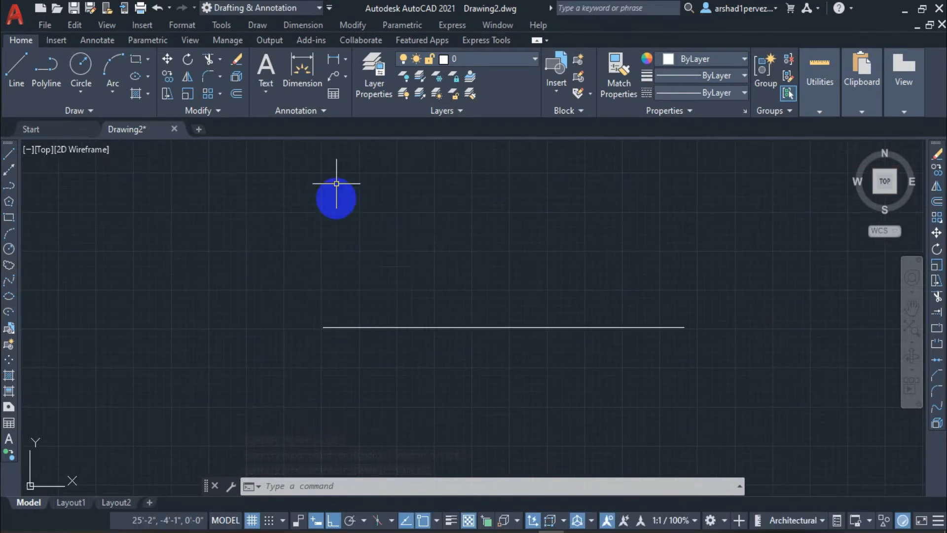
pyautogui.click(335, 59)
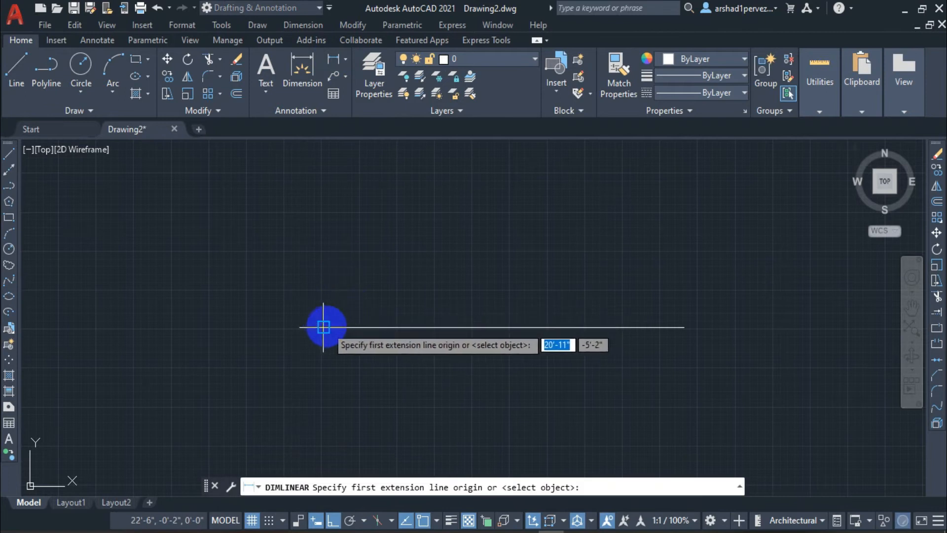
pyautogui.click(323, 328)
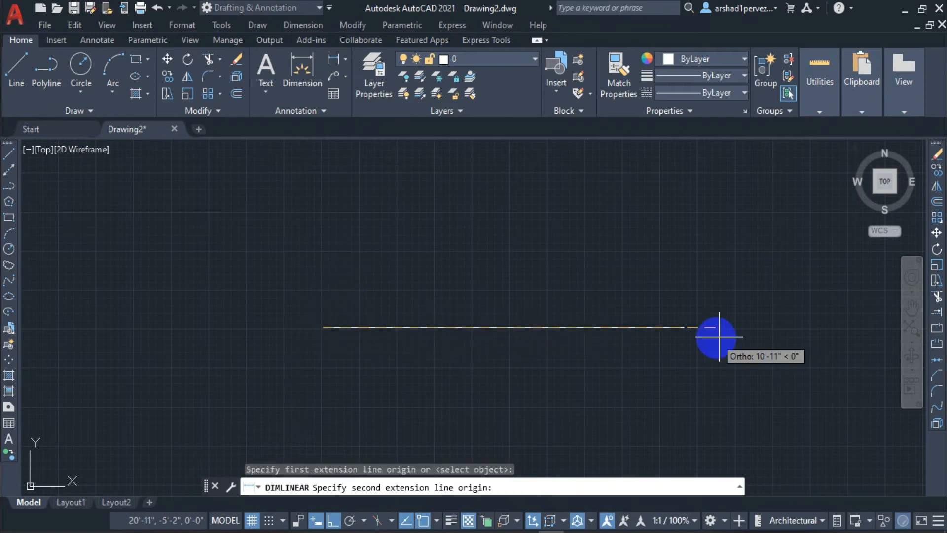
pyautogui.click(687, 328)
pyautogui.scroll(6, 499, 312)
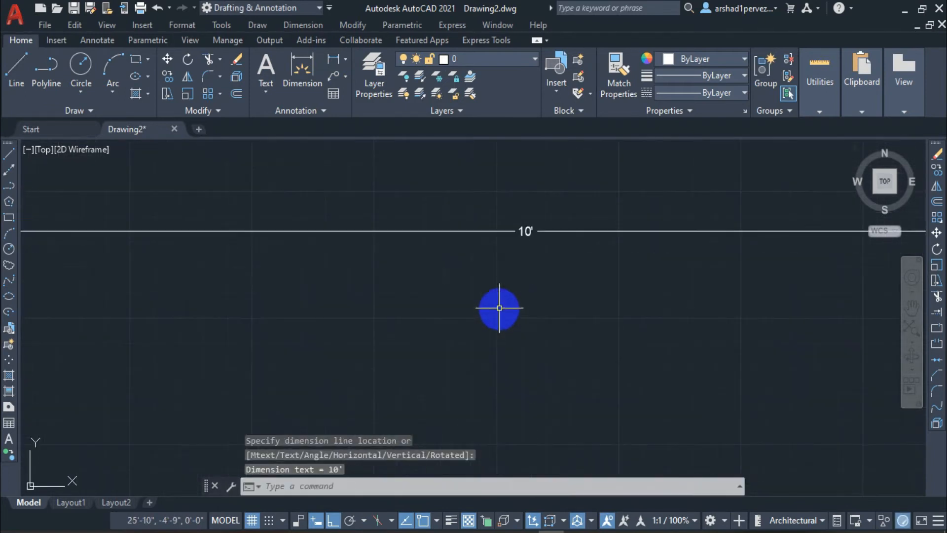
pyautogui.scroll(3, 509, 270)
pyautogui.scroll(-8, 525, 328)
pyautogui.moveTo(528, 332)
pyautogui.mouseDown(button='middle')
pyautogui.moveTo(541, 363)
pyautogui.moveTo(598, 271)
pyautogui.moveTo(444, 359)
pyautogui.moveTo(468, 342)
pyautogui.moveTo(483, 361)
pyautogui.mouseUp(button='middle')
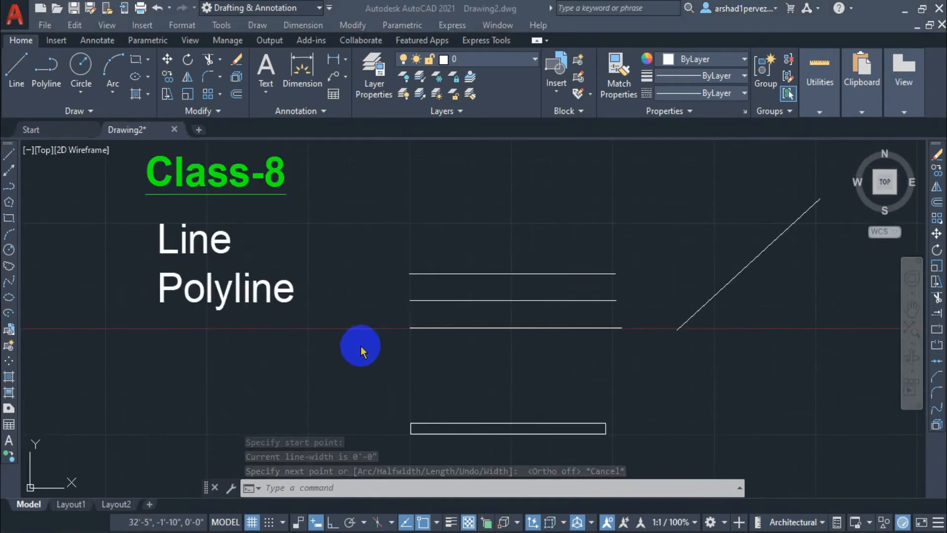
pyautogui.moveTo(395, 332); pyautogui.dragTo(366, 332, button='middle')
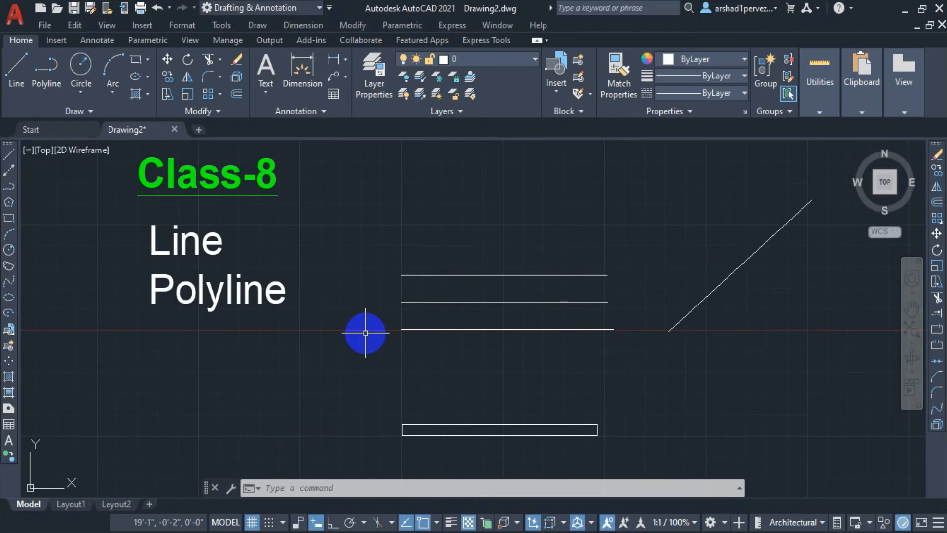
# Step: Draw a horizontal polyline about 22' long with Ortho on, starting at about 46'-10", -4'-4", right of the diagonal line
pyautogui.moveTo(222, 296)
pyautogui.mouseDown(button='middle')
pyautogui.moveTo(239, 311)
pyautogui.moveTo(560, 334)
pyautogui.moveTo(552, 323)
pyautogui.moveTo(532, 338)
pyautogui.mouseUp(button='middle')
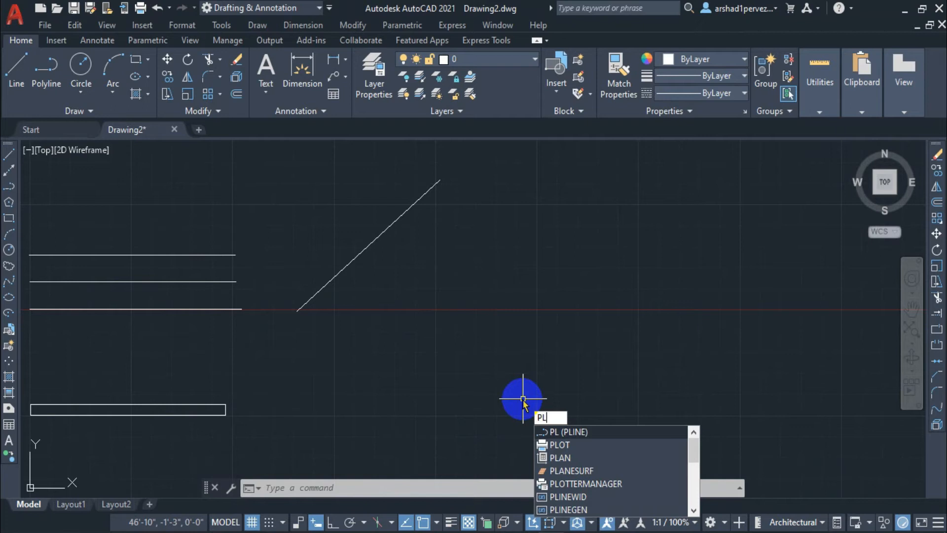
pyautogui.press('Return')
pyautogui.moveTo(509, 389); pyautogui.dragTo(470, 370, button='middle')
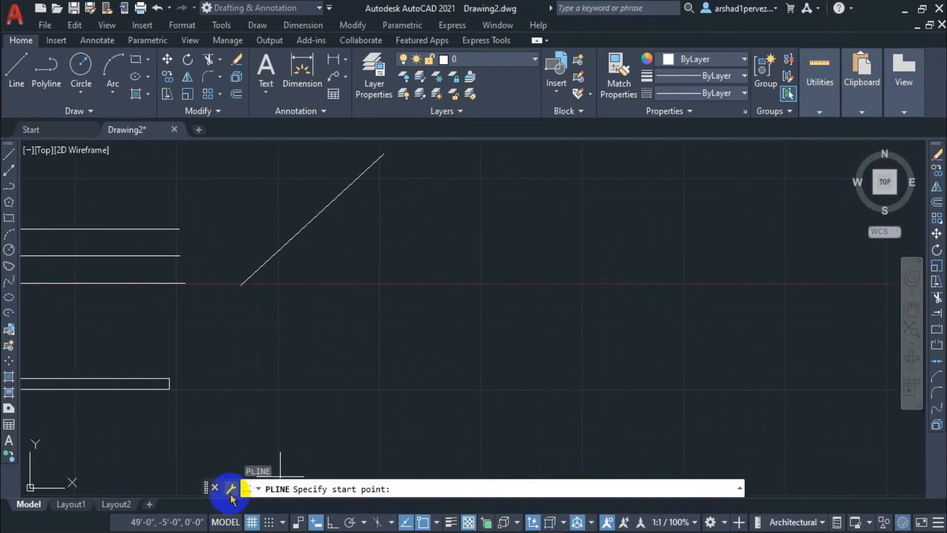
pyautogui.moveTo(423, 432); pyautogui.dragTo(385, 398, button='middle')
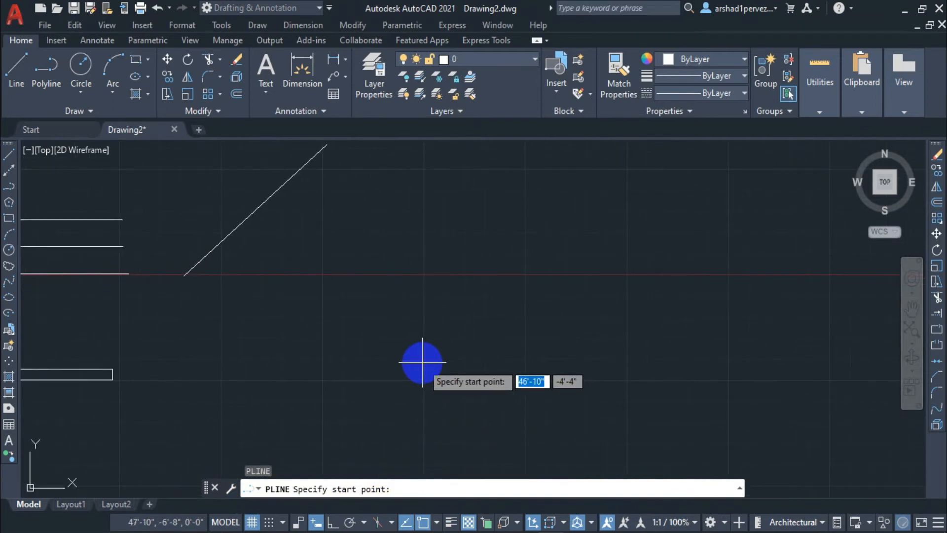
pyautogui.click(424, 361)
pyautogui.scroll(-2, 690, 364)
pyautogui.moveTo(673, 364); pyautogui.dragTo(537, 372, button='middle')
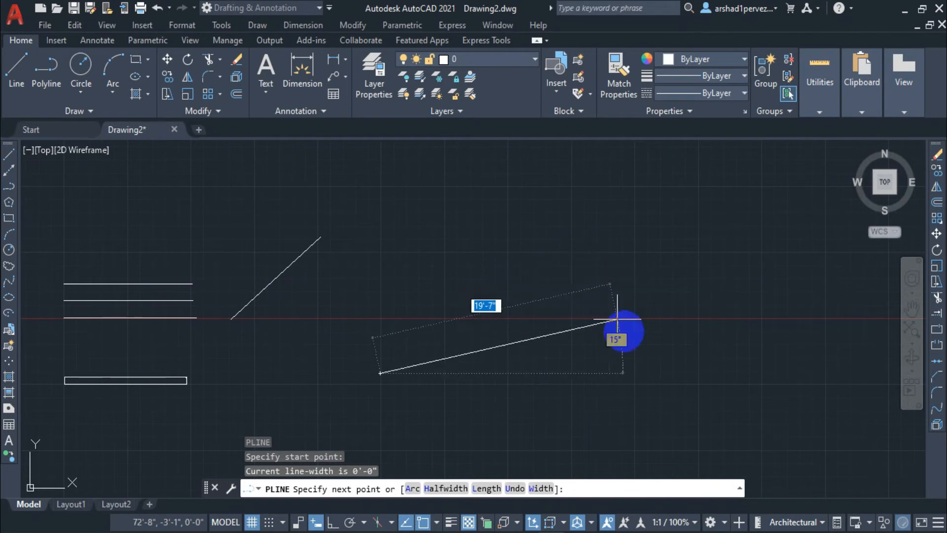
pyautogui.press('F8')
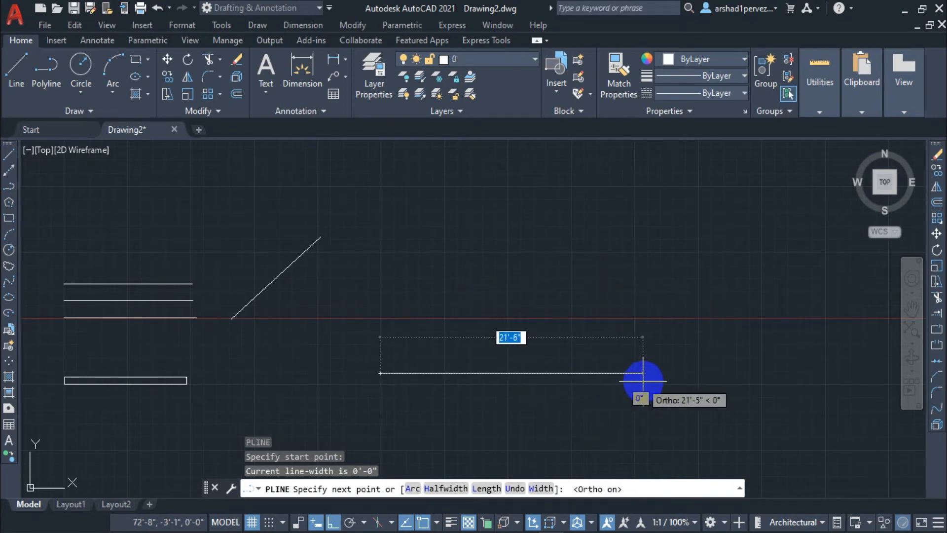
pyautogui.click(649, 380)
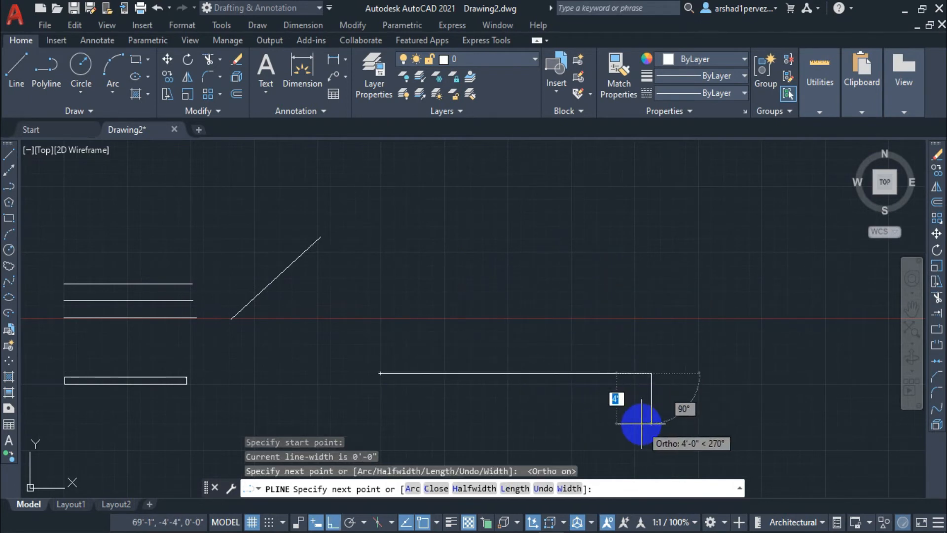
pyautogui.moveTo(641, 421); pyautogui.dragTo(620, 363, button='middle')
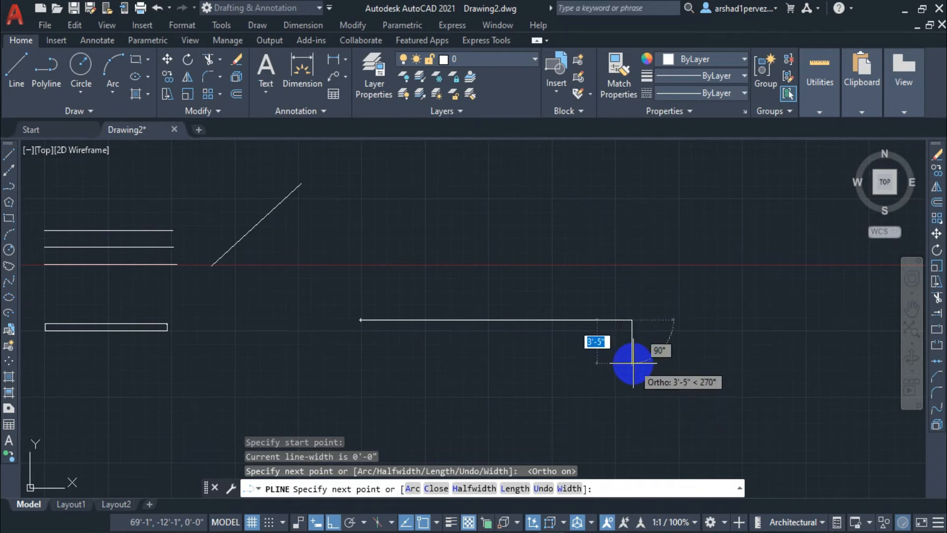
pyautogui.rightClick(634, 363)
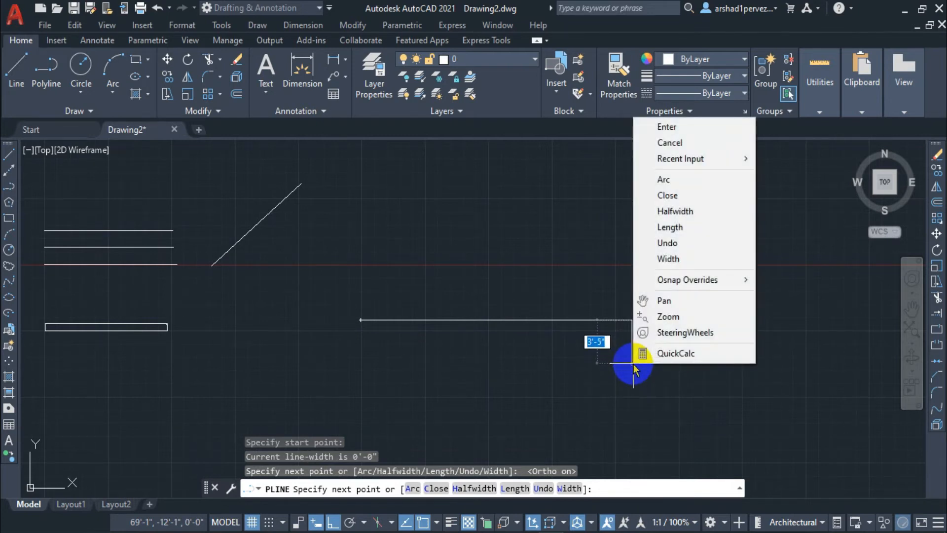
pyautogui.click(686, 129)
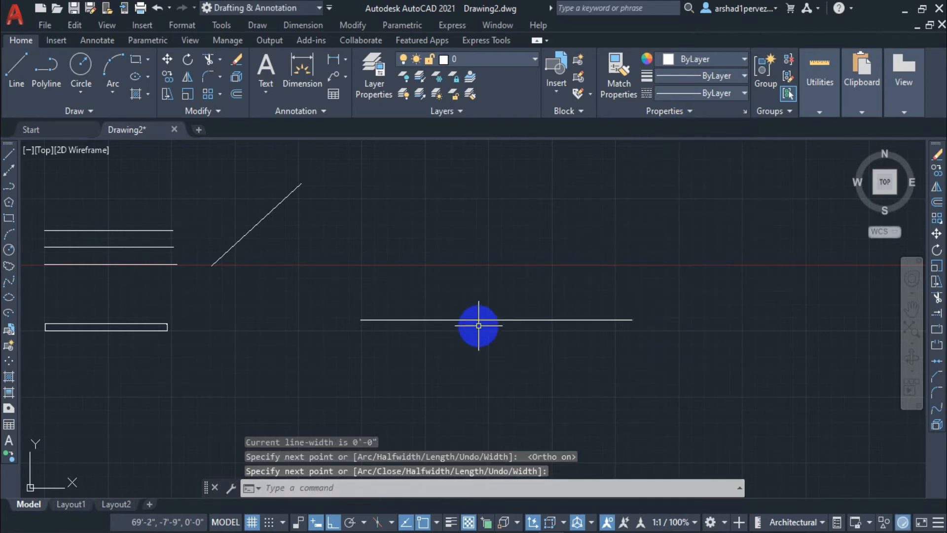
# Step: Draw a second horizontal polyline below the first, from about 46'-2", -7'-8" to about 71'-4", -7'-8"
pyautogui.moveTo(483, 288); pyautogui.dragTo(396, 293, button='middle')
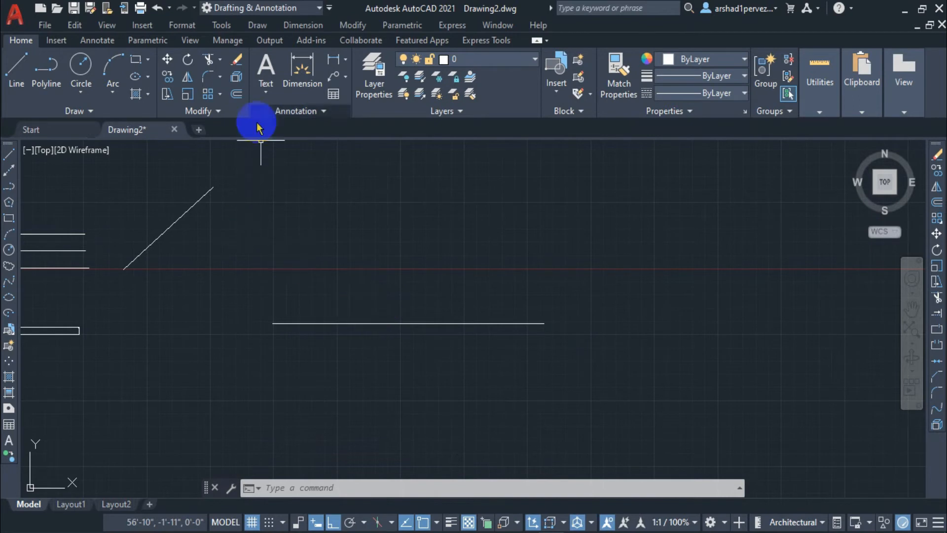
pyautogui.click(45, 80)
pyautogui.click(265, 366)
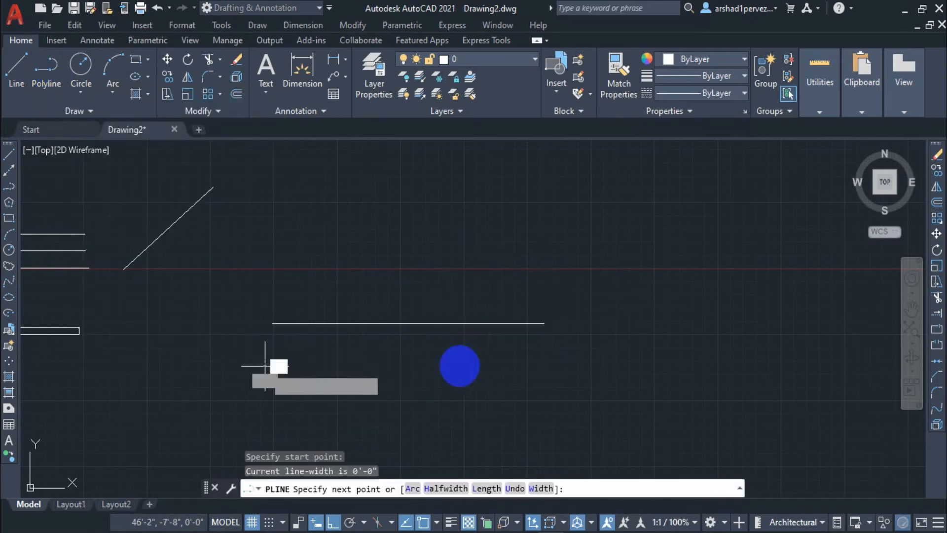
pyautogui.click(571, 365)
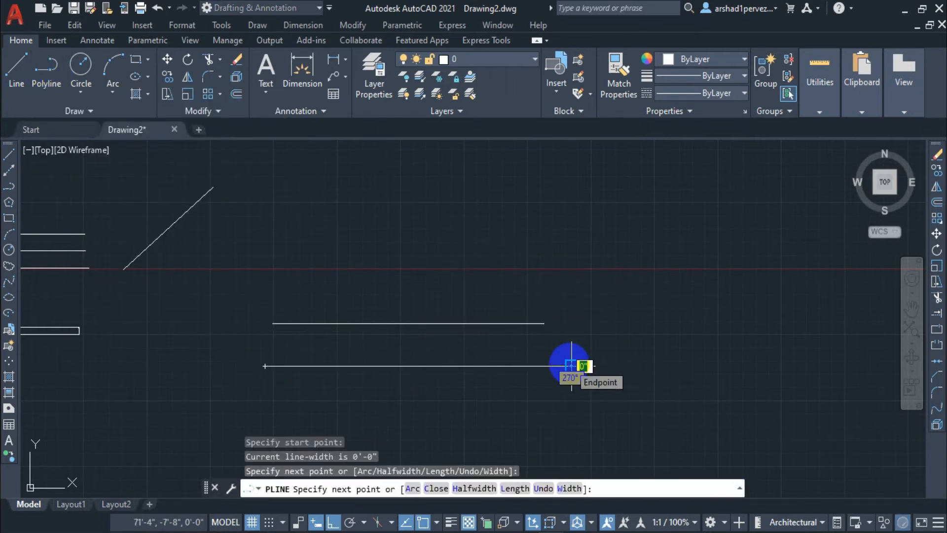
pyautogui.press('Return')
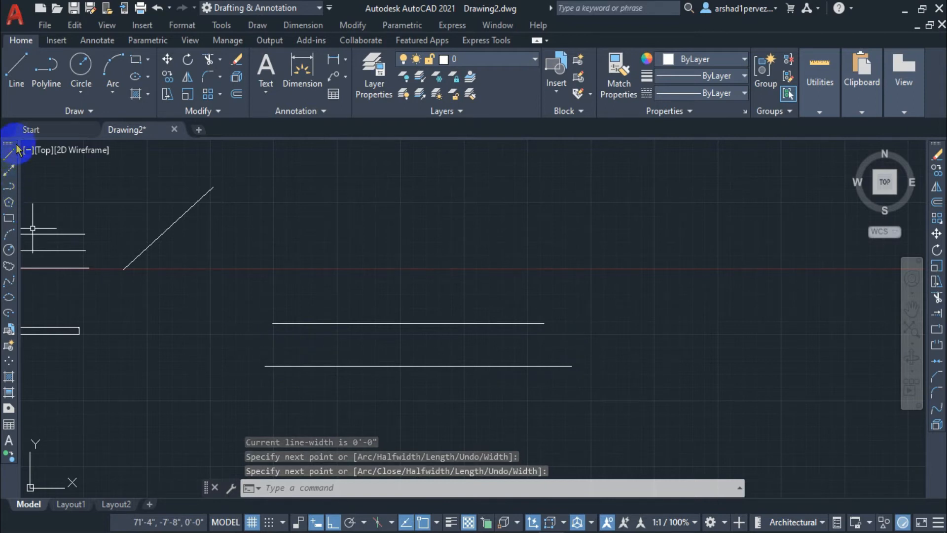
# Step: Draw a shorter horizontal polyline above the other two, starting at about 47'-1", -1'-7"
pyautogui.click(10, 190)
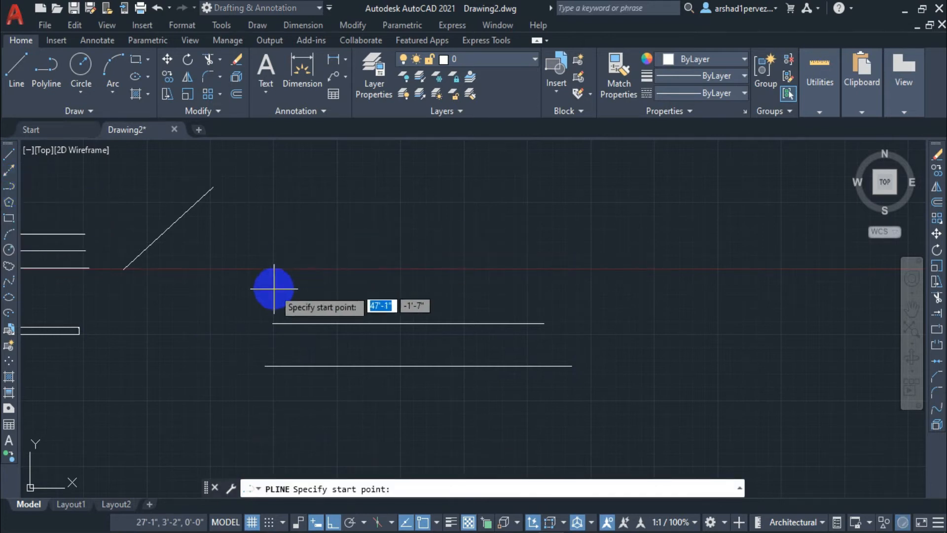
pyautogui.click(274, 288)
pyautogui.click(499, 285)
pyautogui.press('Return')
# Step: Draw a horizontal polyline exactly 20' long below the three existing polylines and end the command
pyautogui.moveTo(532, 235); pyautogui.dragTo(495, 235, button='middle')
pyautogui.moveTo(480, 274); pyautogui.dragTo(446, 258, button='middle')
pyautogui.moveTo(558, 286); pyautogui.dragTo(505, 243, button='middle')
pyautogui.moveTo(479, 310); pyautogui.dragTo(499, 279, button='middle')
pyautogui.moveTo(378, 329); pyautogui.dragTo(404, 323, button='middle')
pyautogui.write('pl')
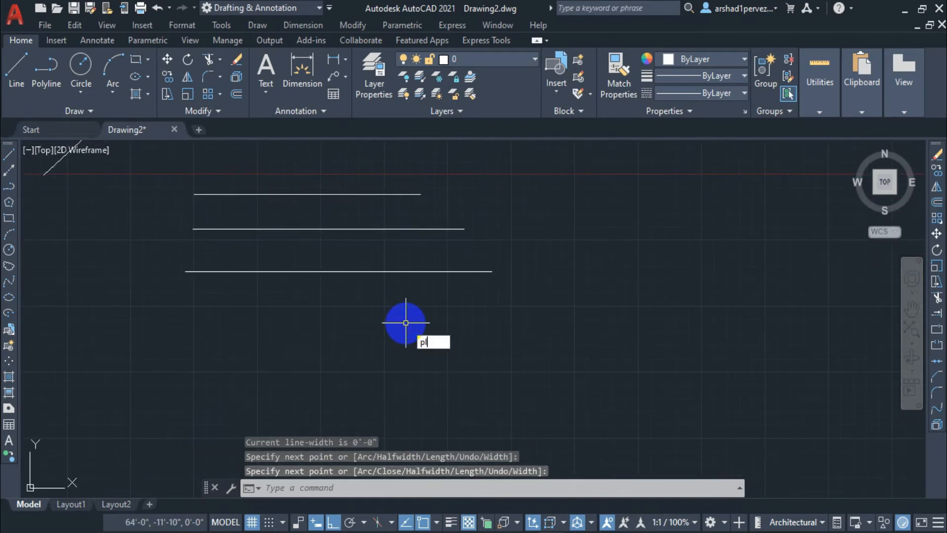
pyautogui.press('Return')
pyautogui.click(370, 342)
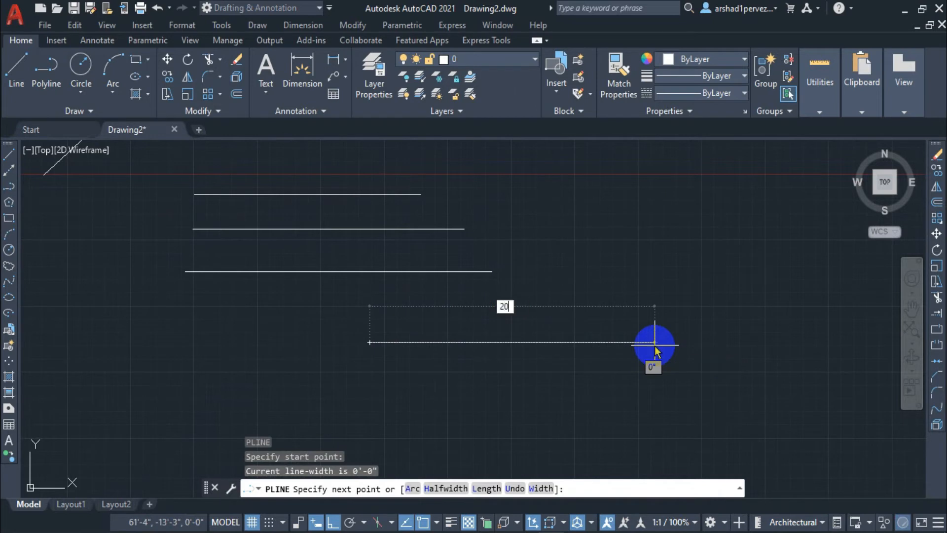
pyautogui.write("20'")
pyautogui.press('Return')
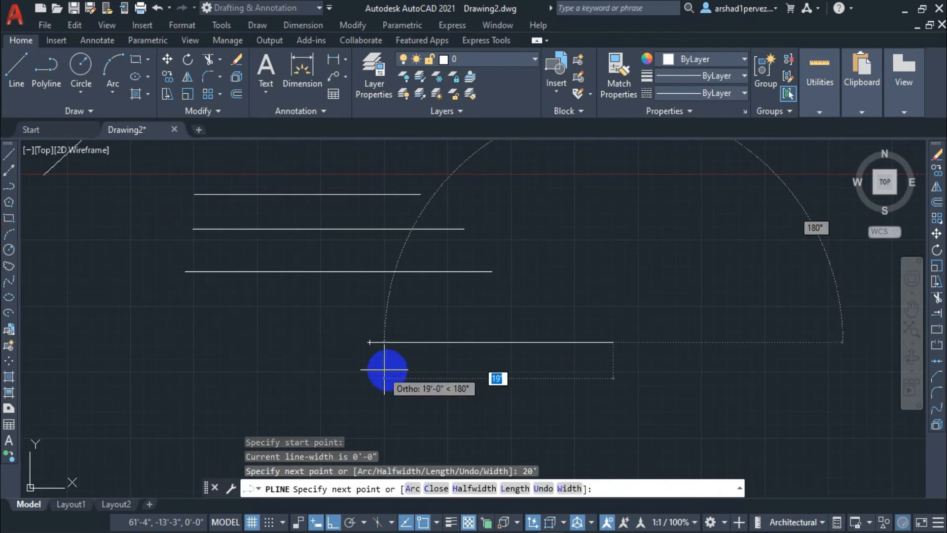
pyautogui.press('Escape')
pyautogui.scroll(3, 518, 329)
pyautogui.moveTo(451, 324); pyautogui.dragTo(411, 297, button='middle')
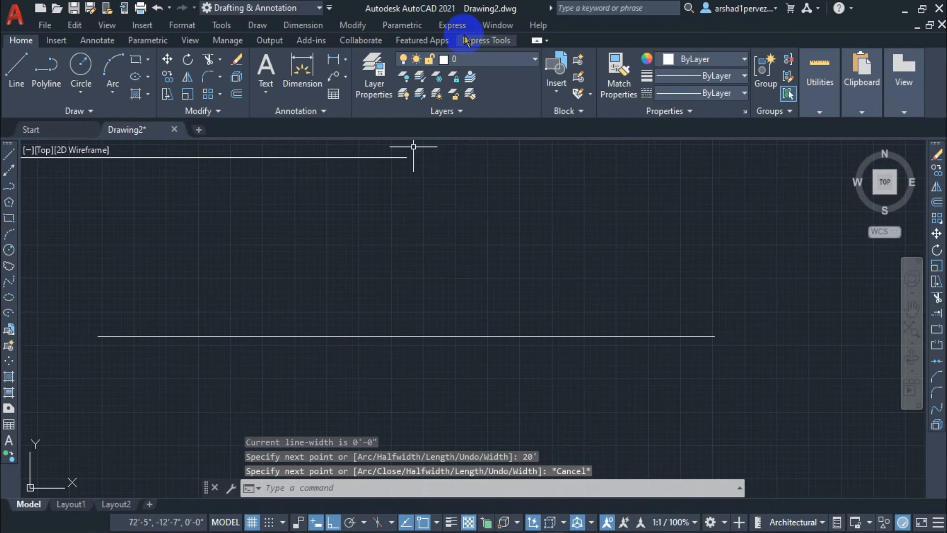
# Step: Start a polyline at about 89'-1", -9'-7" in the empty area right of the 20' polyline and switch it to Arc mode
pyautogui.scroll(-2, 424, 332)
pyautogui.scroll(-3, 496, 304)
pyautogui.moveTo(520, 311); pyautogui.dragTo(466, 312, button='middle')
pyautogui.scroll(2, 471, 326)
pyautogui.moveTo(514, 339); pyautogui.dragTo(480, 342, button='middle')
pyautogui.moveTo(546, 310); pyautogui.dragTo(519, 310, button='middle')
pyautogui.moveTo(520, 345); pyautogui.dragTo(475, 320, button='middle')
pyautogui.moveTo(474, 366); pyautogui.dragTo(443, 339, button='middle')
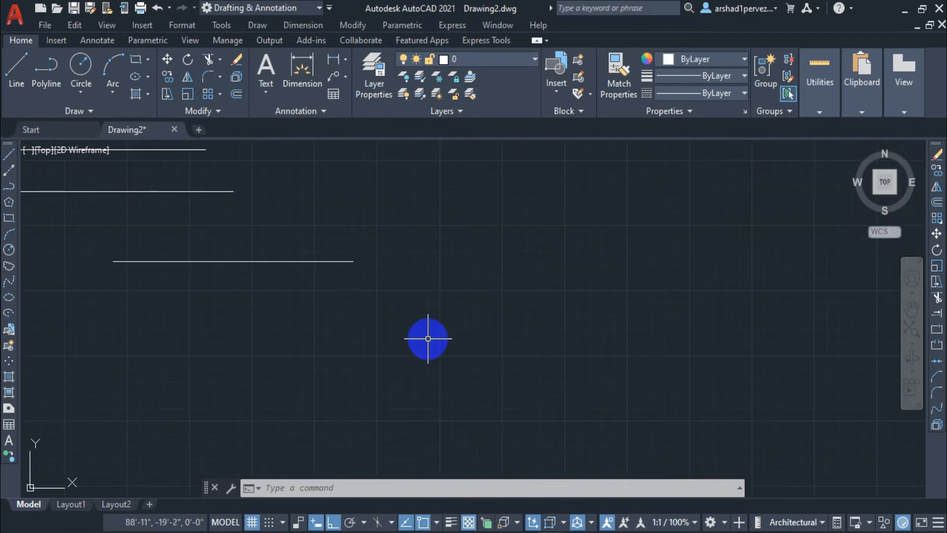
pyautogui.moveTo(499, 309); pyautogui.dragTo(474, 326, button='middle')
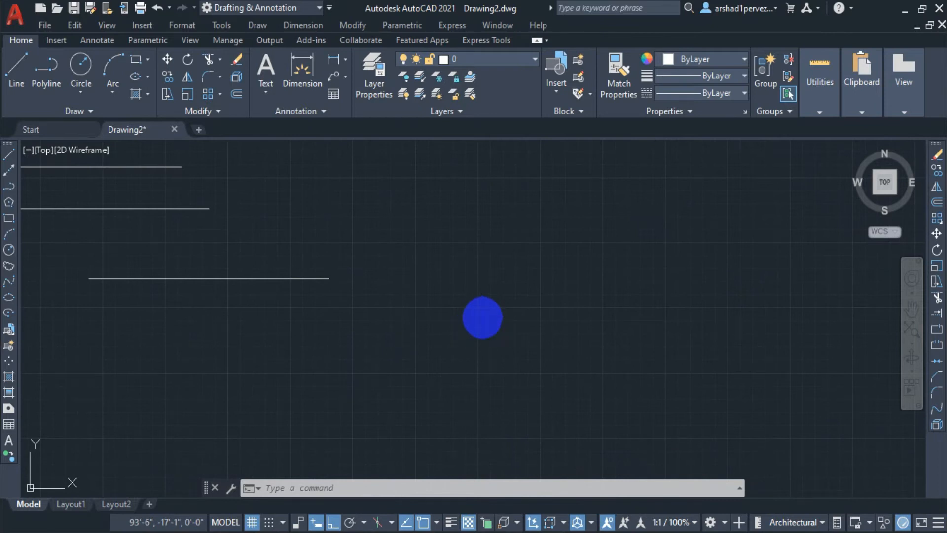
pyautogui.write('pl')
pyautogui.press('Return')
pyautogui.click(422, 232)
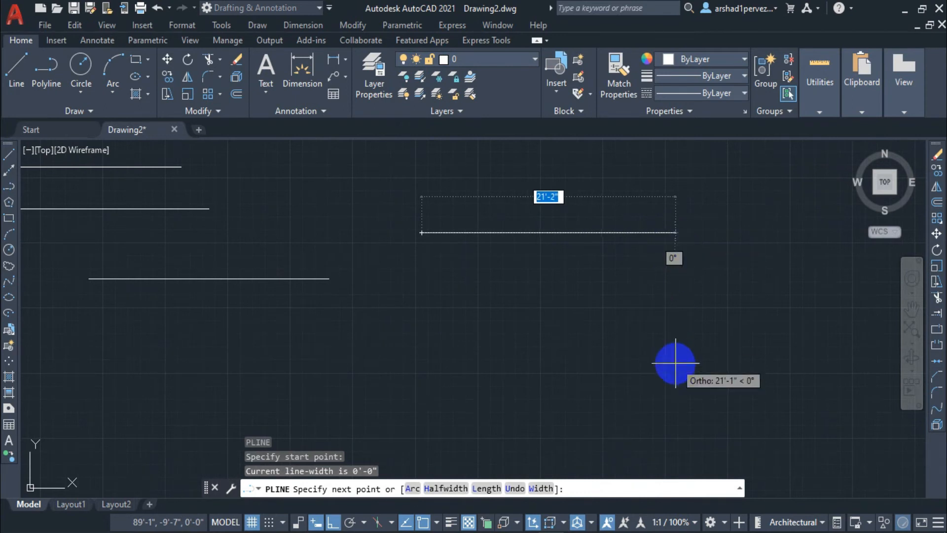
pyautogui.click(413, 490)
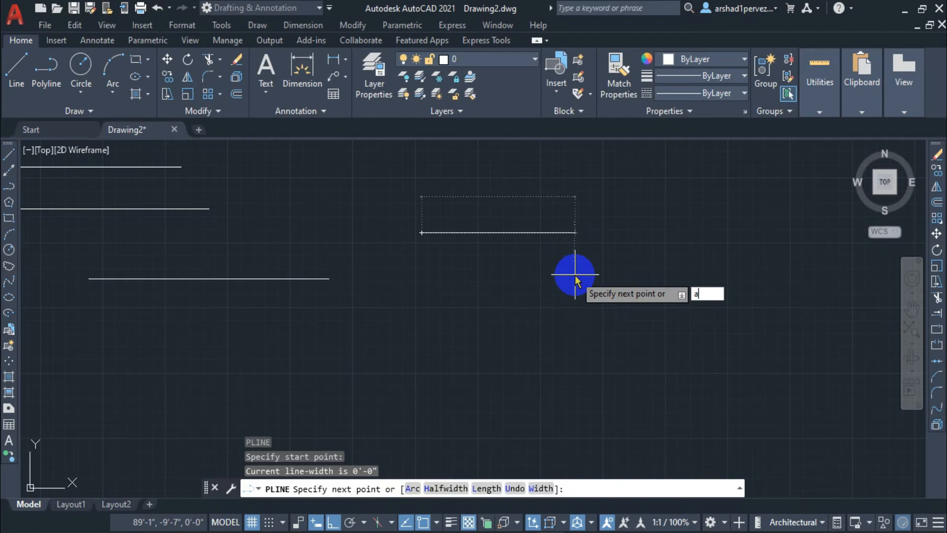
pyautogui.press('Return')
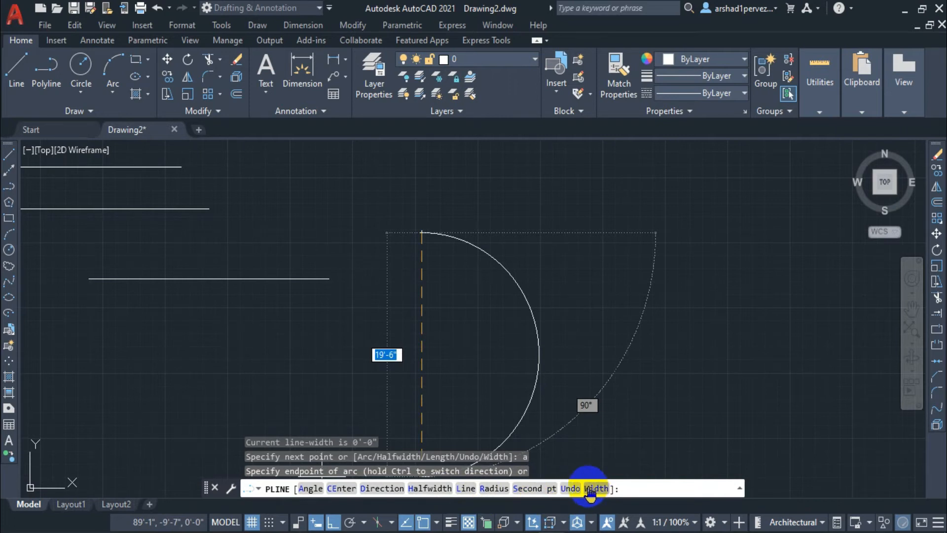
# Step: Draw four connected half-circle arcs straight downward with alternating sides and growing sizes, ending at about 89'-1", -51'-11", and end the polyline
pyautogui.scroll(-2, 516, 360)
pyautogui.scroll(2, 494, 417)
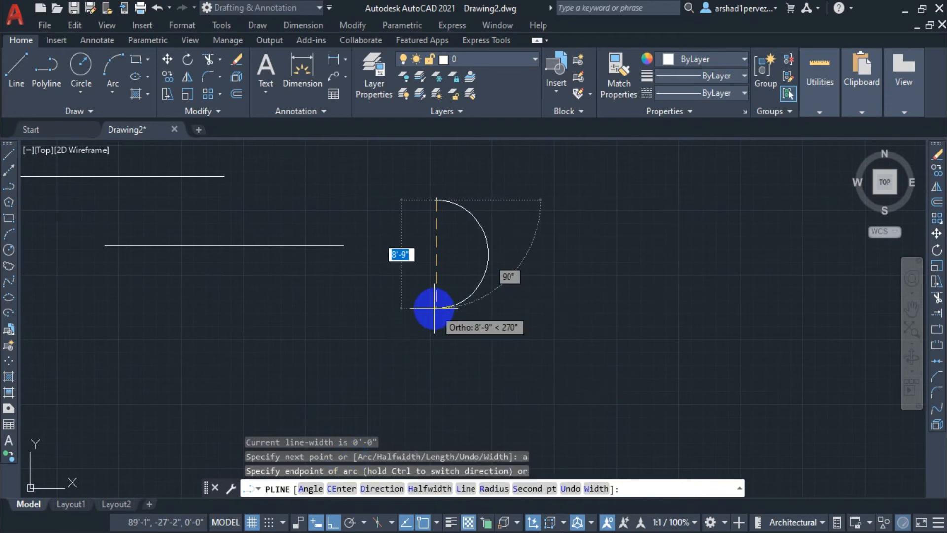
pyautogui.click(434, 284)
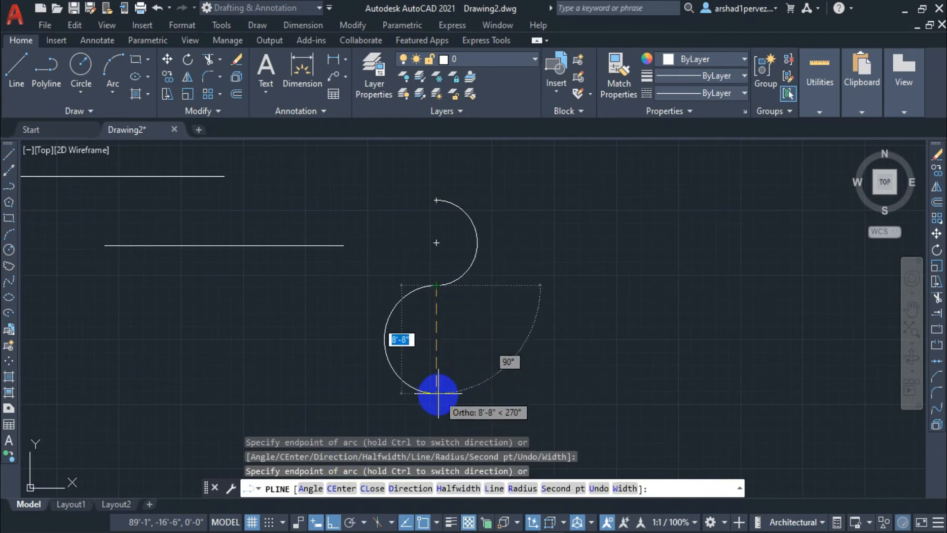
pyautogui.click(436, 394)
pyautogui.moveTo(442, 383); pyautogui.dragTo(445, 236, button='middle')
pyautogui.scroll(-2, 441, 331)
pyautogui.click(439, 368)
pyautogui.moveTo(430, 413); pyautogui.dragTo(430, 276, button='middle')
pyautogui.click(437, 346)
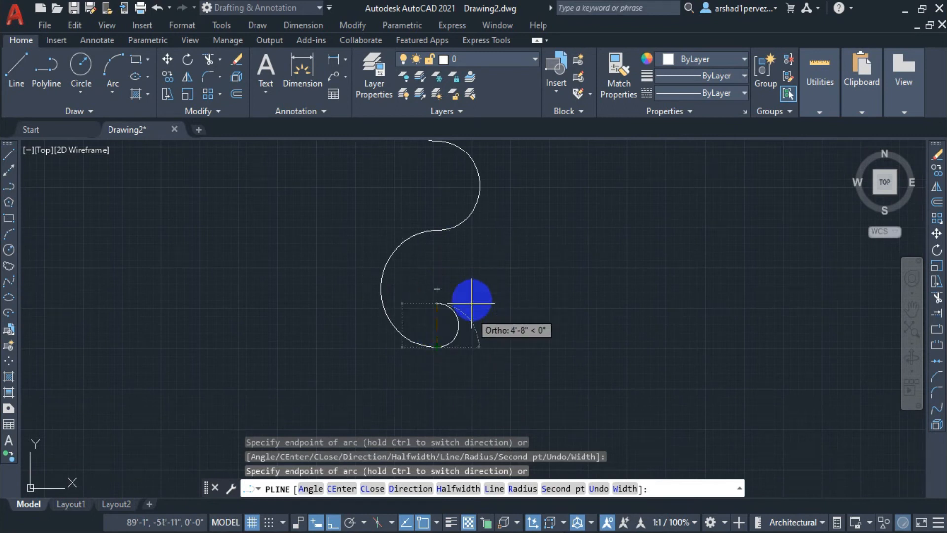
pyautogui.moveTo(470, 304); pyautogui.dragTo(466, 384, button='middle')
pyautogui.press('Escape')
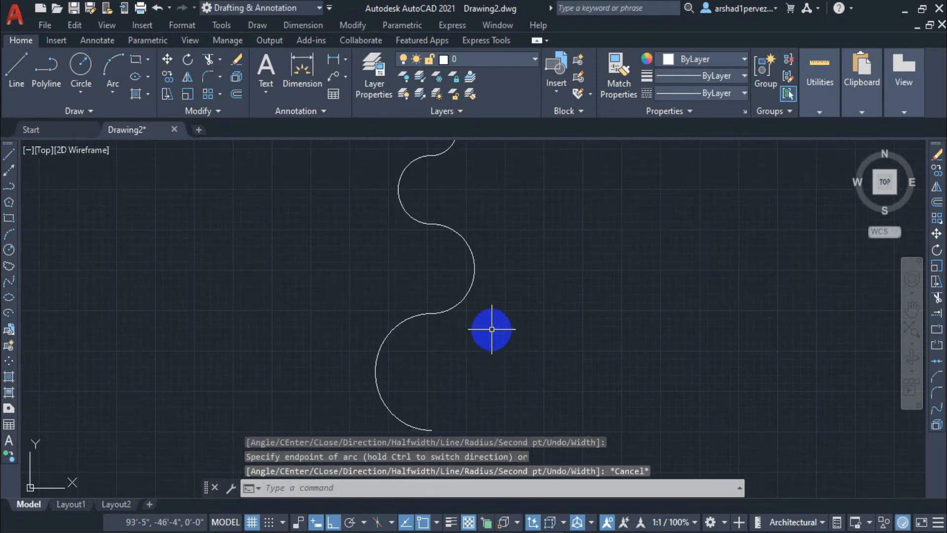
# Step: Draw a horizontal polyline right of the arcs from about 107'-10", -33'-4", with starting half-width 0 and ending half-width 6
pyautogui.scroll(-3, 493, 327)
pyautogui.scroll(2, 481, 279)
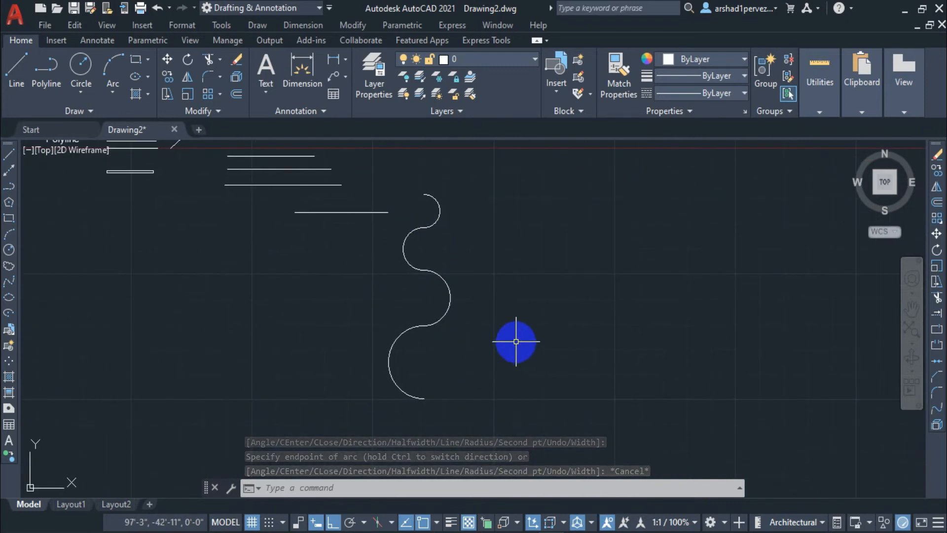
pyautogui.write('pl')
pyautogui.press('Return')
pyautogui.click(510, 310)
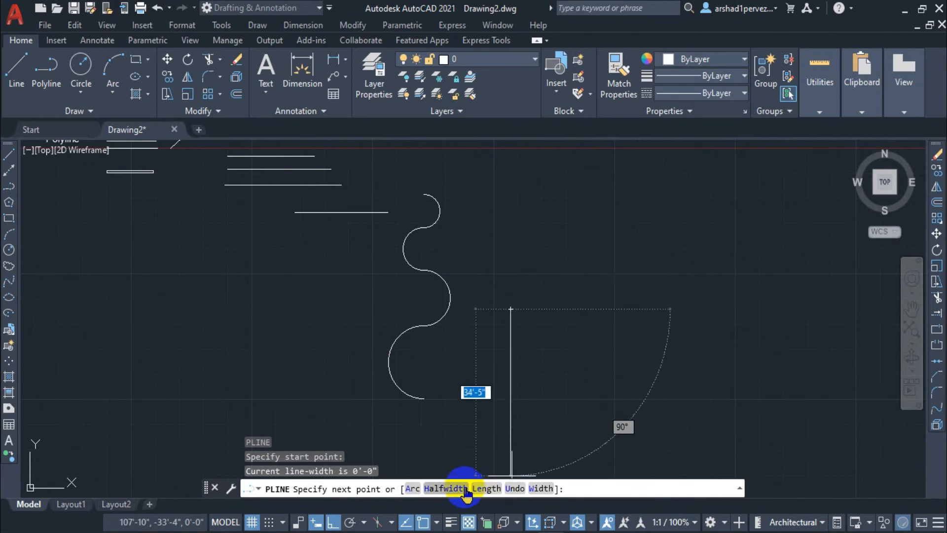
pyautogui.write('h')
pyautogui.press('Return')
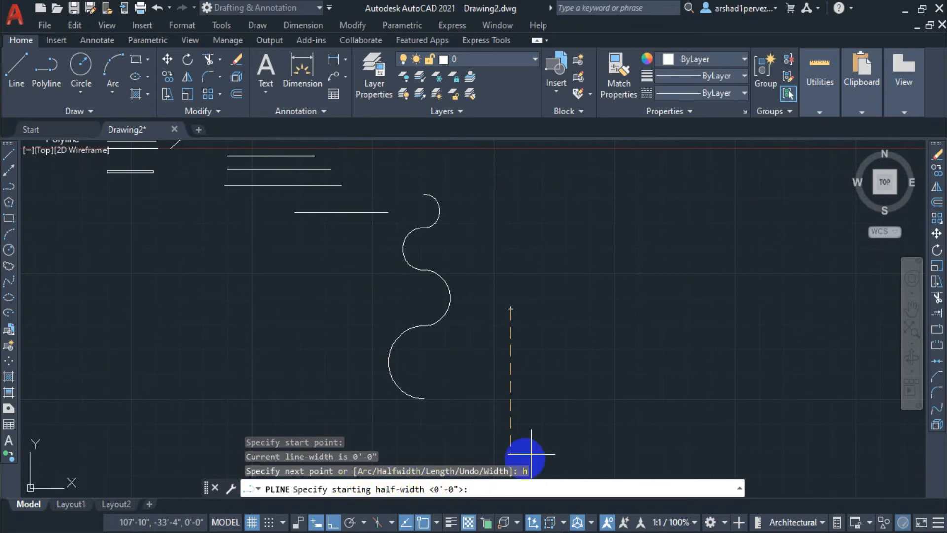
pyautogui.scroll(2, 543, 314)
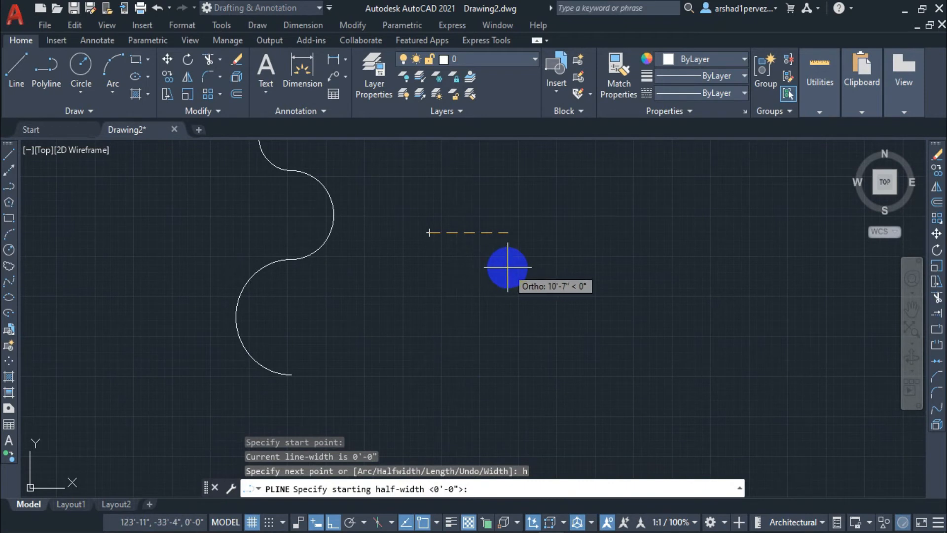
pyautogui.write('0')
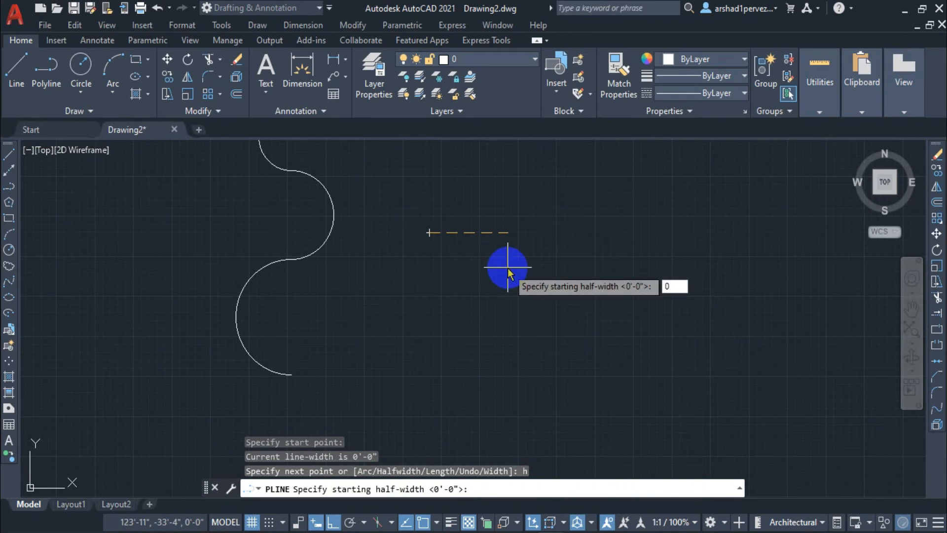
pyautogui.press('Return')
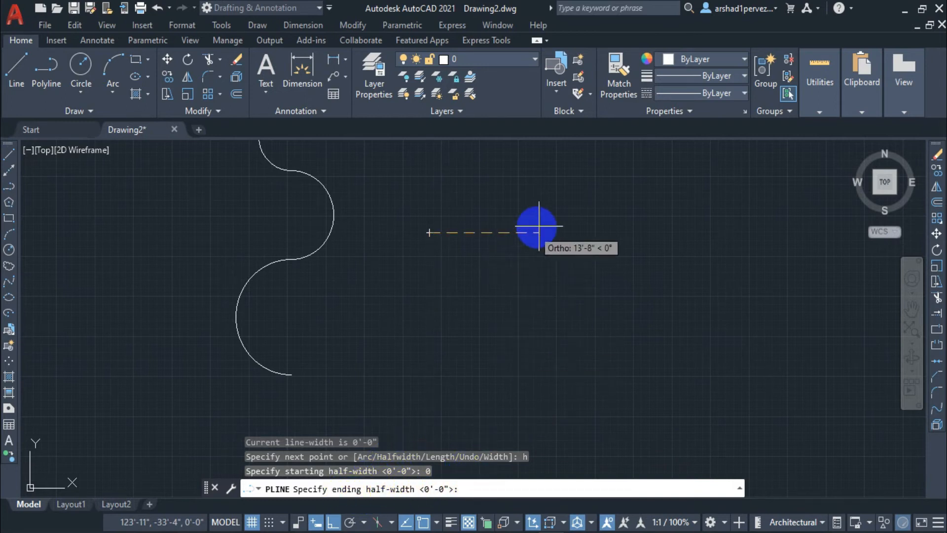
pyautogui.moveTo(572, 262); pyautogui.dragTo(503, 265, button='middle')
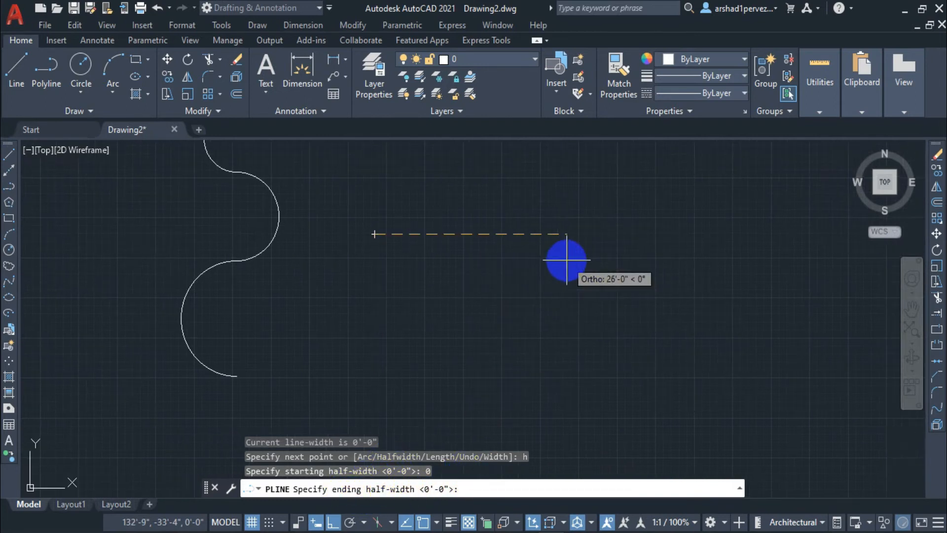
pyautogui.write('6')
pyautogui.press('Return')
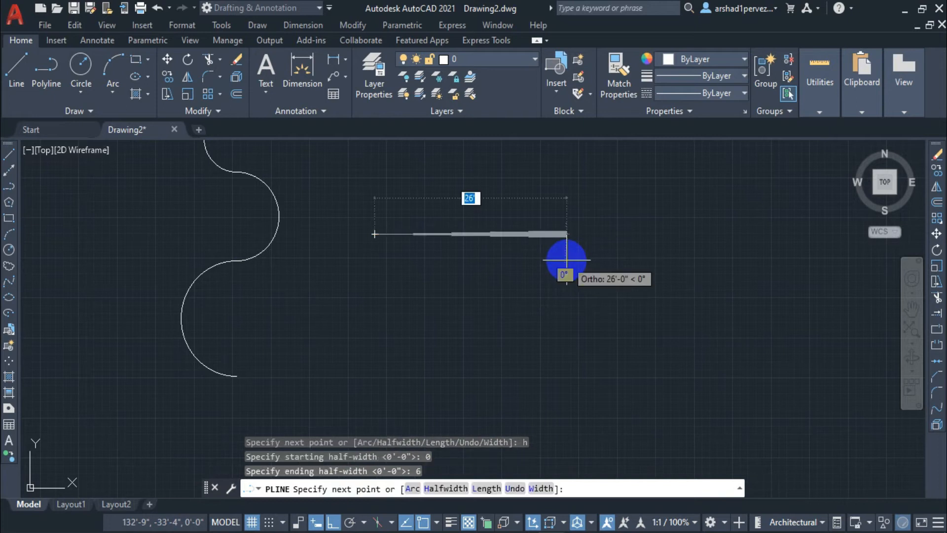
pyautogui.scroll(3, 668, 239)
pyautogui.scroll(-2, 667, 315)
pyautogui.moveTo(677, 317); pyautogui.dragTo(566, 292, button='middle')
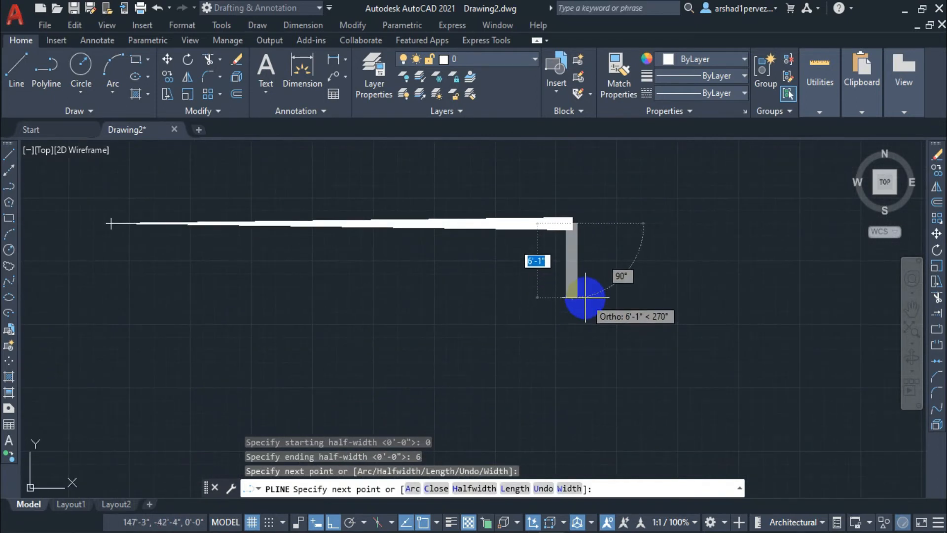
pyautogui.press('Return')
# Step: Examine the narrow and wide ends of the tapered polyline up close
pyautogui.scroll(2, 243, 217)
pyautogui.scroll(3, 397, 250)
pyautogui.scroll(-4, 351, 275)
pyautogui.scroll(2, 231, 272)
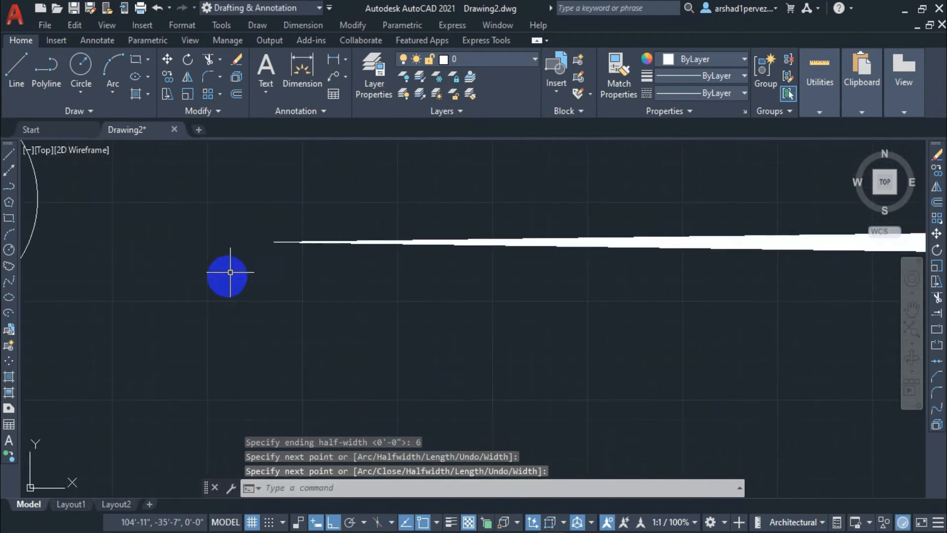
pyautogui.scroll(-3, 269, 255)
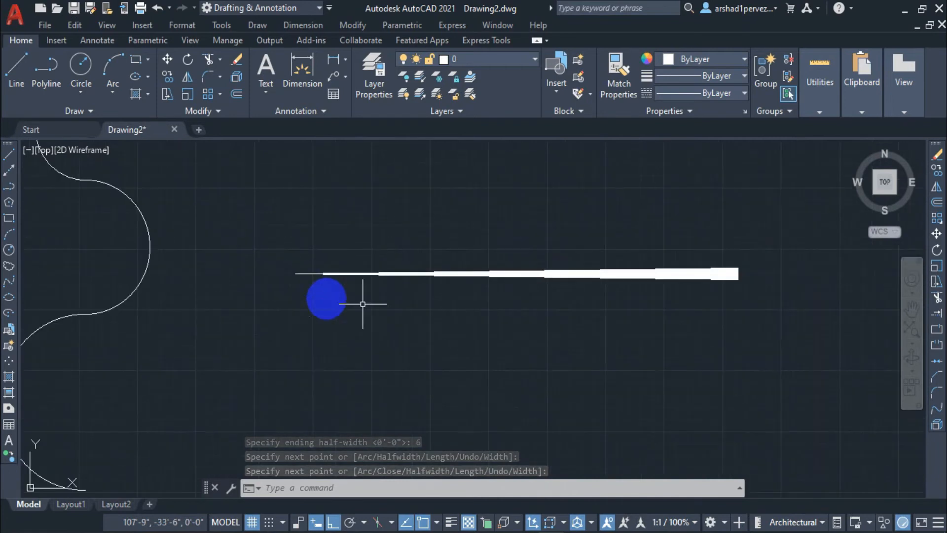
pyautogui.scroll(-1, 497, 264)
pyautogui.scroll(4, 564, 260)
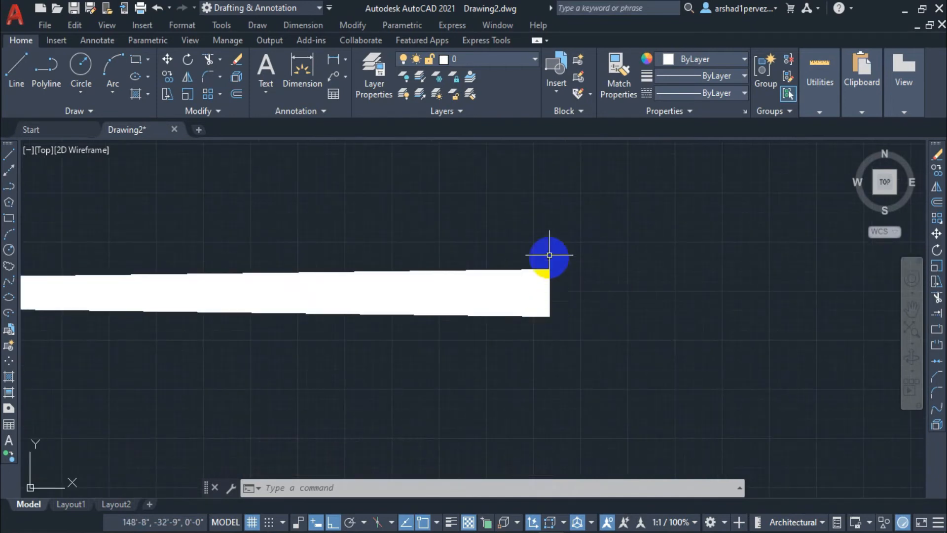
pyautogui.scroll(-5, 552, 295)
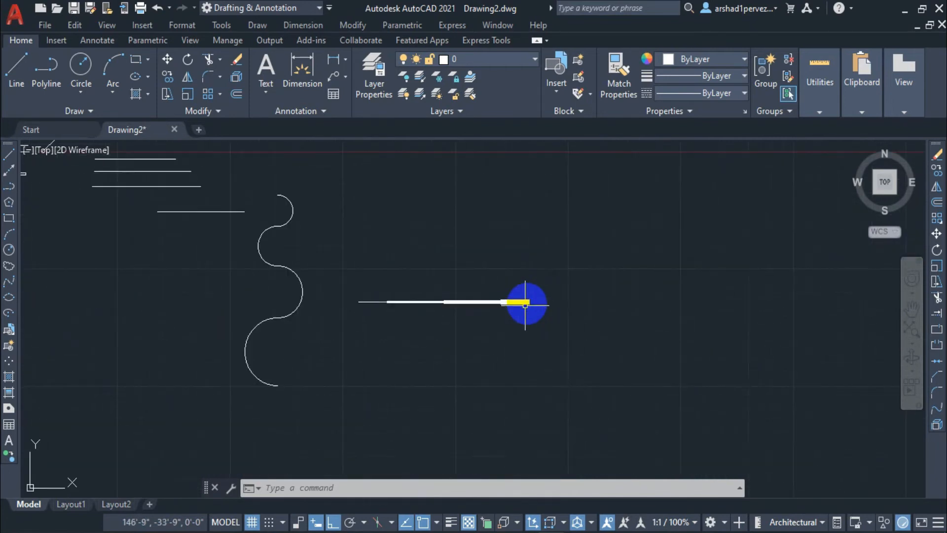
# Step: Draw a polyline below the tapered one from about 107'-8", -40'-4" to 146'-3", -40'-4", with starting half-width 6 and ending half-width 0
pyautogui.press('Return')
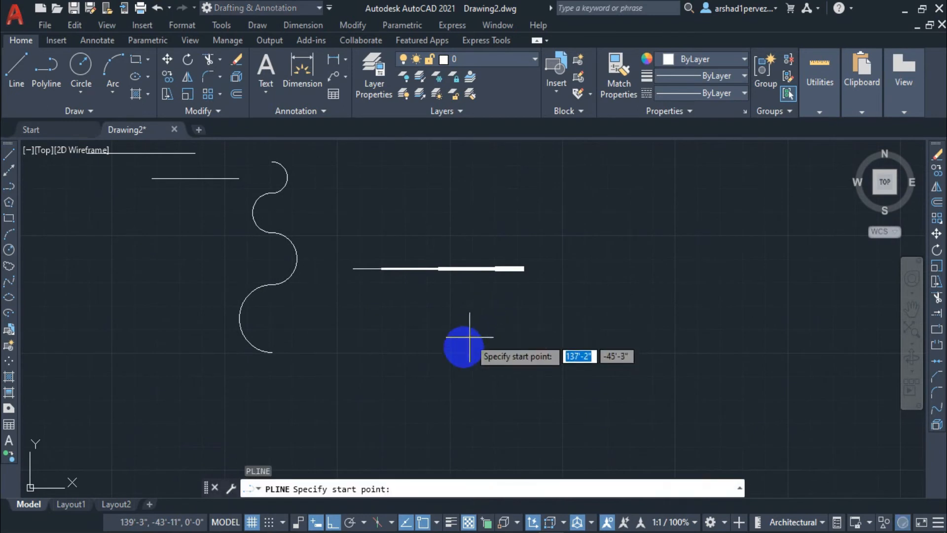
pyautogui.scroll(2, 416, 282)
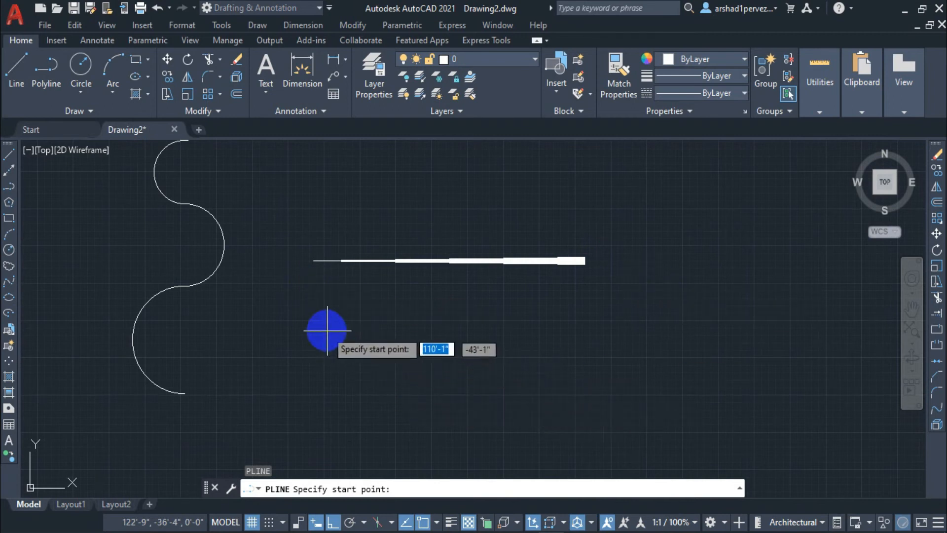
pyautogui.click(312, 310)
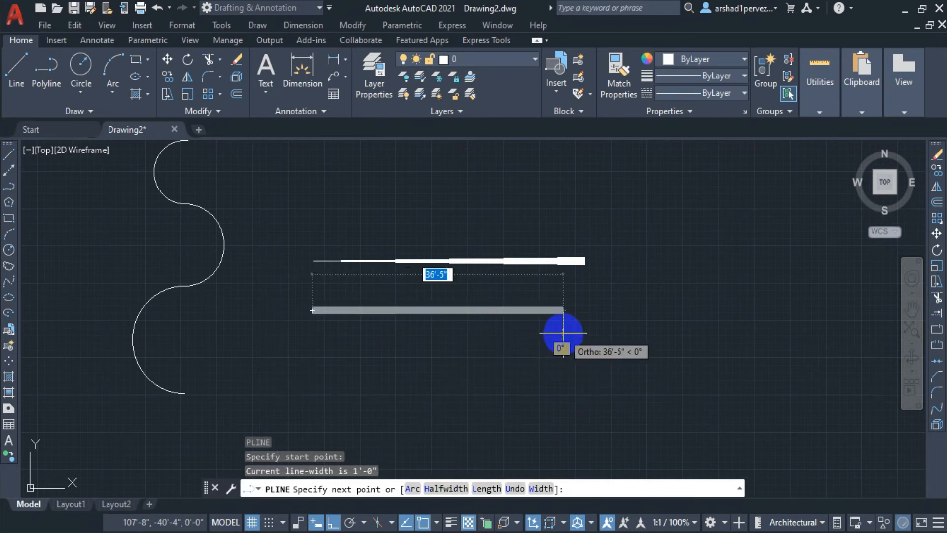
pyautogui.write('h')
pyautogui.press('Return')
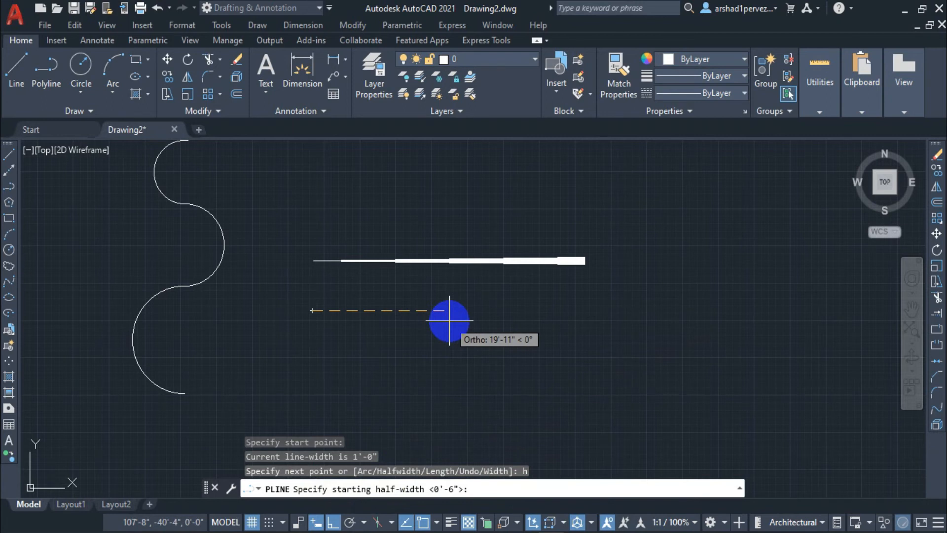
pyautogui.write('6')
pyautogui.press('Return')
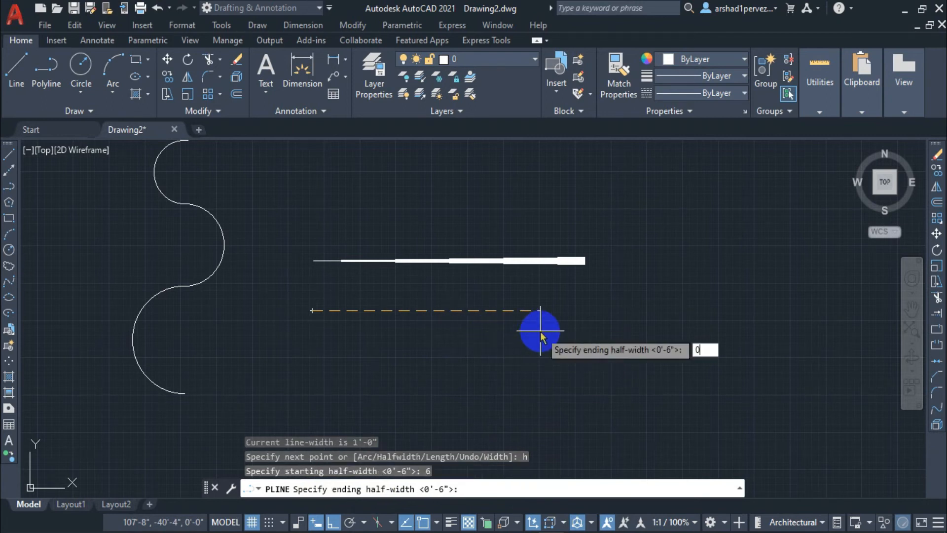
pyautogui.press('Return')
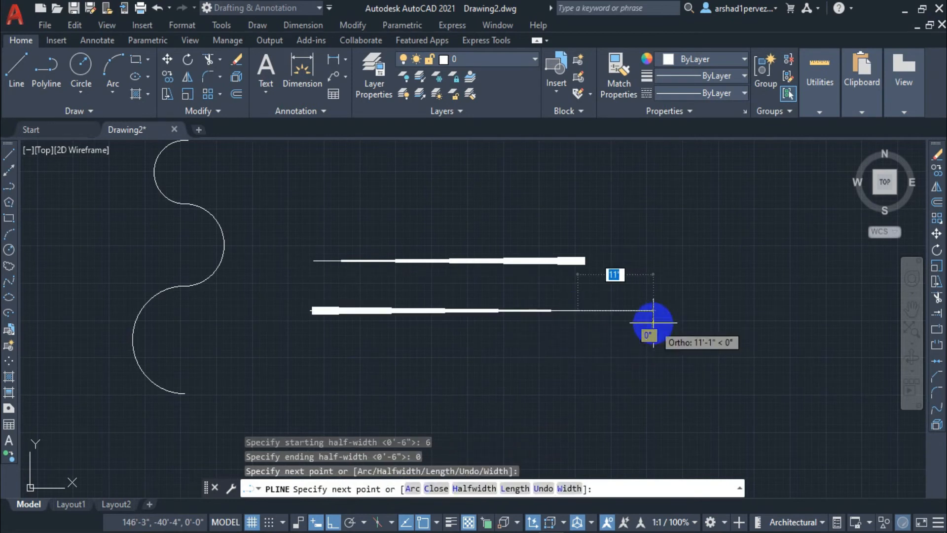
pyautogui.press('Return')
pyautogui.scroll(4, 452, 307)
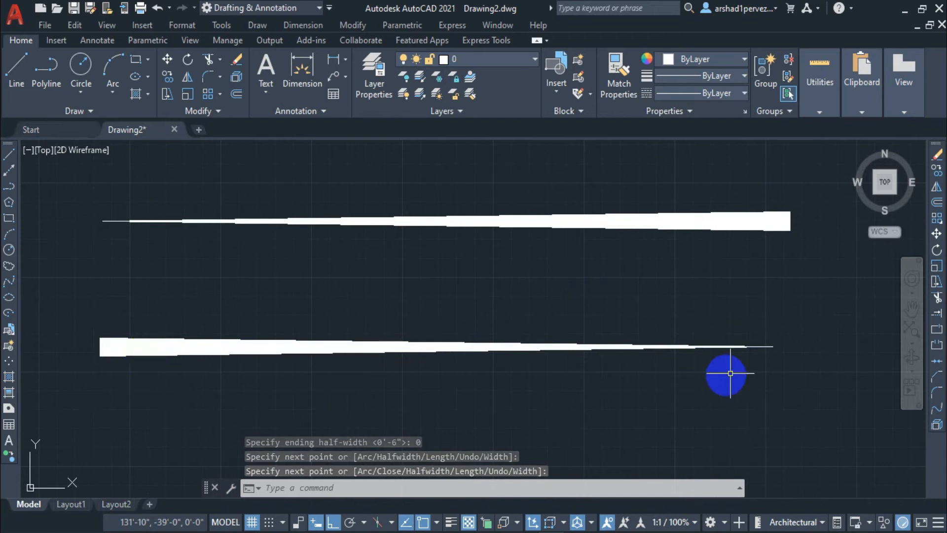
# Step: Draw a 10' horizontal polyline below the tapered pair from about 112'-6", -52'-10" using the Length option, and finish it with Close
pyautogui.scroll(-5, 674, 416)
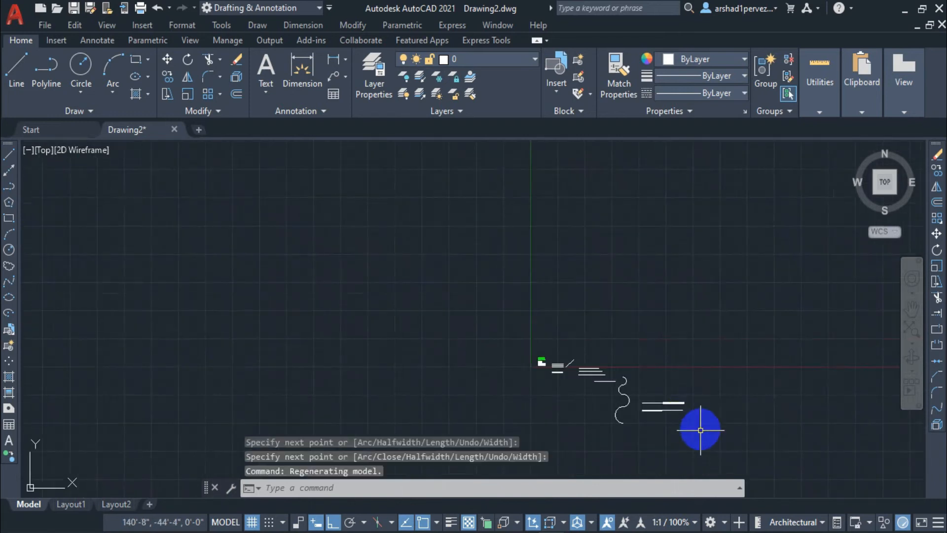
pyautogui.scroll(5, 700, 430)
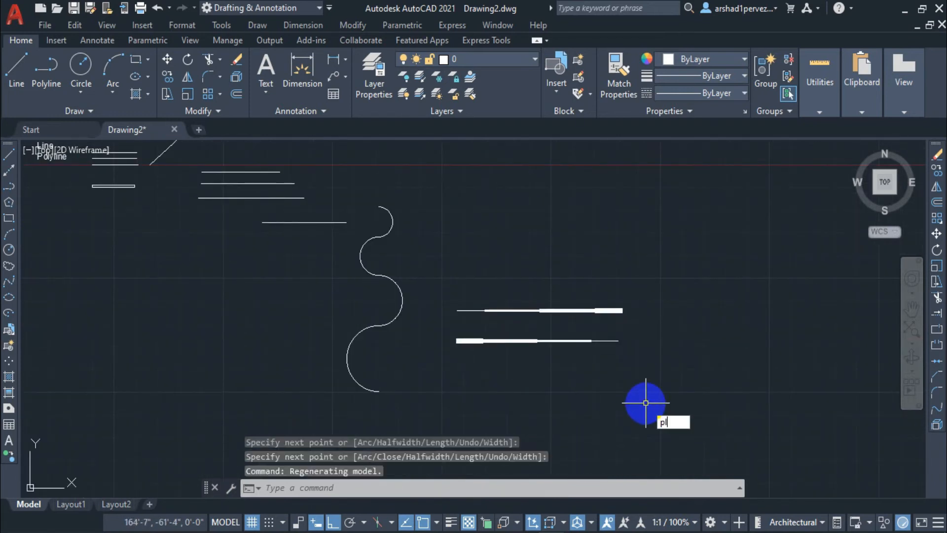
pyautogui.press('Return')
pyautogui.click(476, 396)
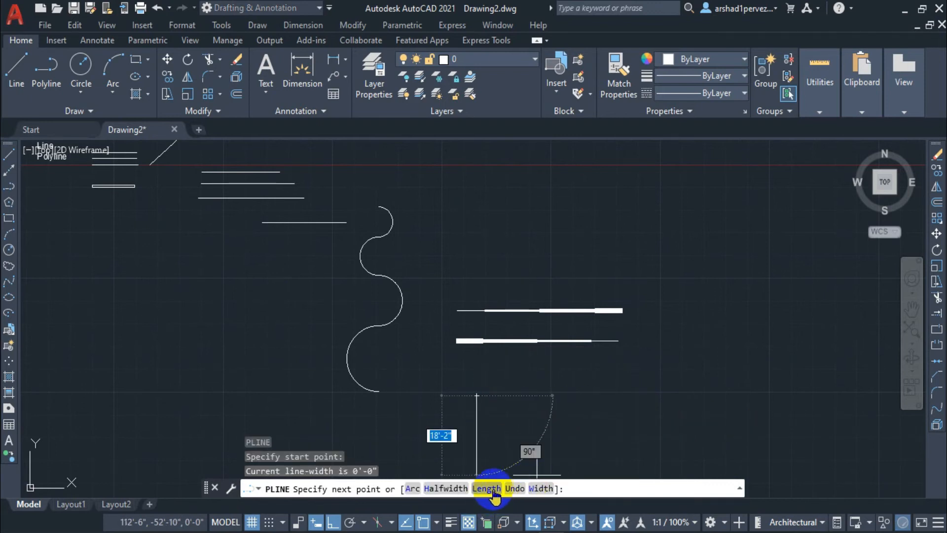
pyautogui.write('l')
pyautogui.press('Return')
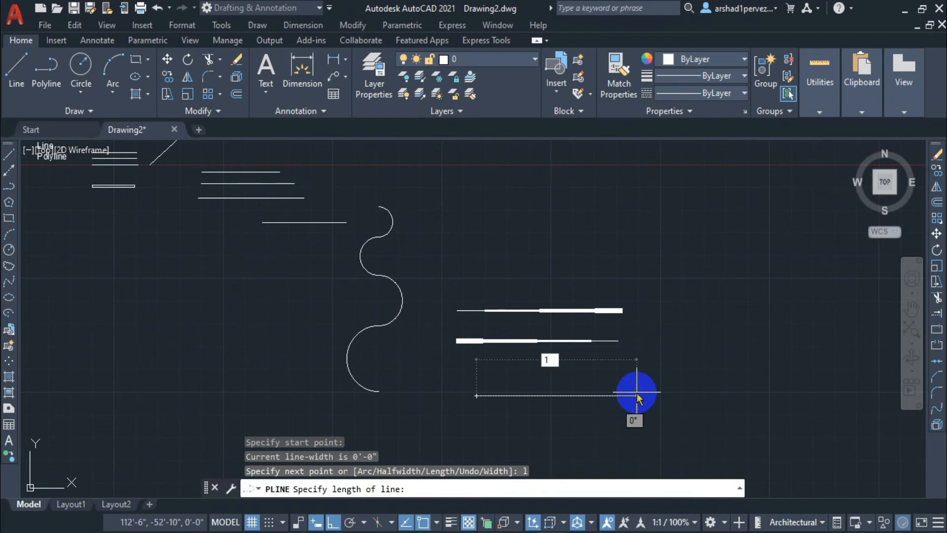
pyautogui.press('Return')
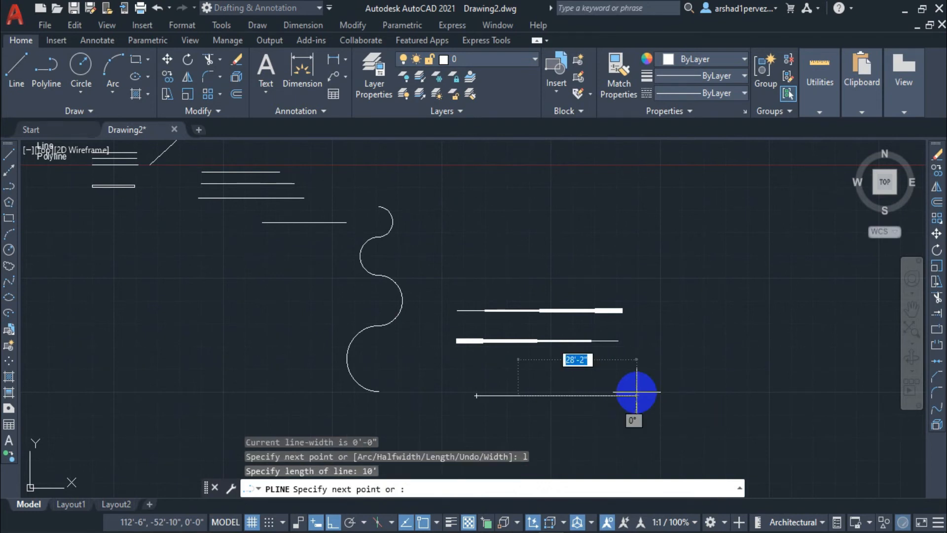
pyautogui.moveTo(522, 406); pyautogui.dragTo(517, 342, button='middle')
pyautogui.scroll(4, 516, 342)
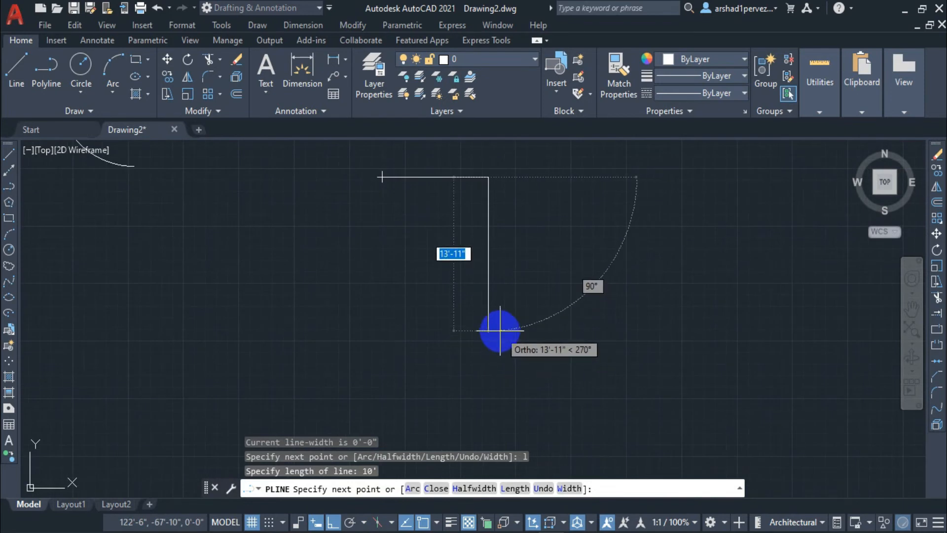
pyautogui.write('c')
pyautogui.press('Return')
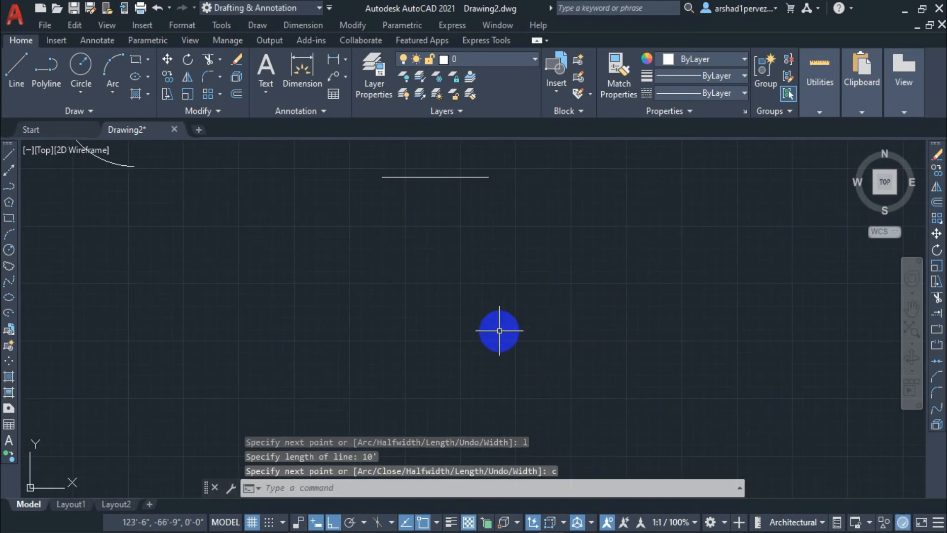
pyautogui.scroll(2, 490, 295)
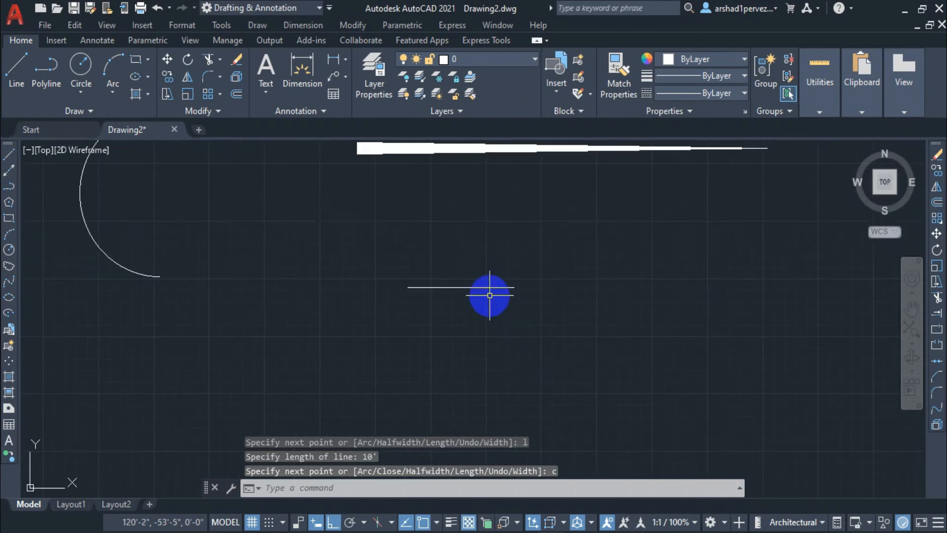
# Step: Draw a polyline below the 10' one from about 115'-2", -69'-6" to 143'-2", -69'-6", with starting width 6 and ending width 8
pyautogui.scroll(-4, 501, 319)
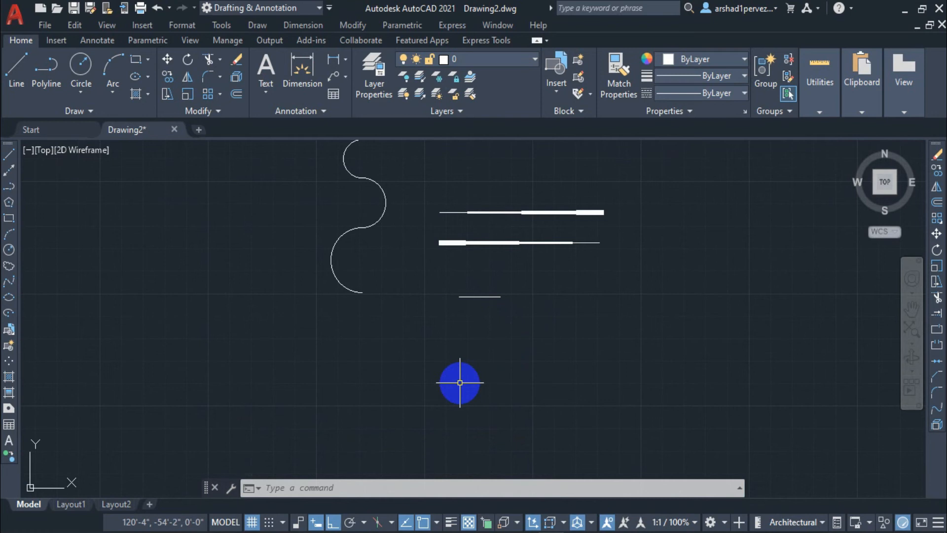
pyautogui.write('pl')
pyautogui.press('Return')
pyautogui.click(470, 368)
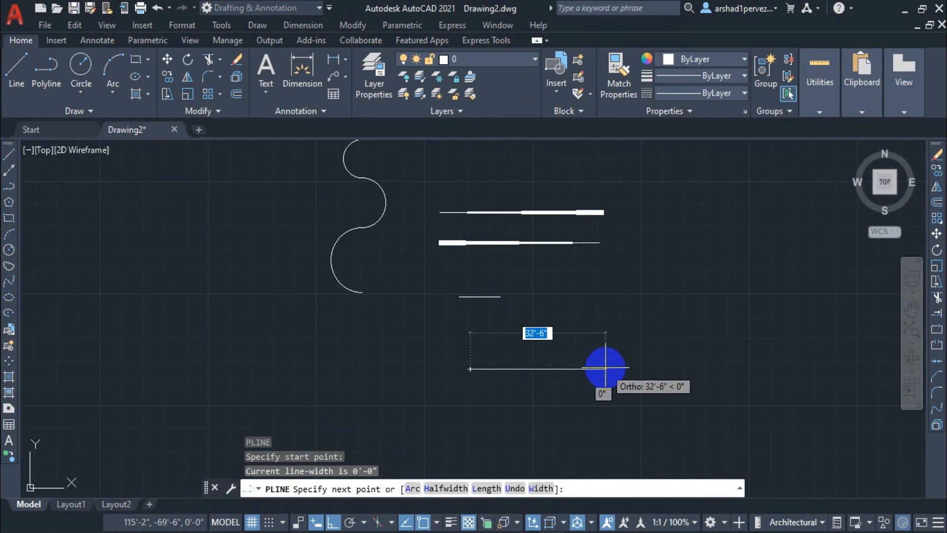
pyautogui.write('w')
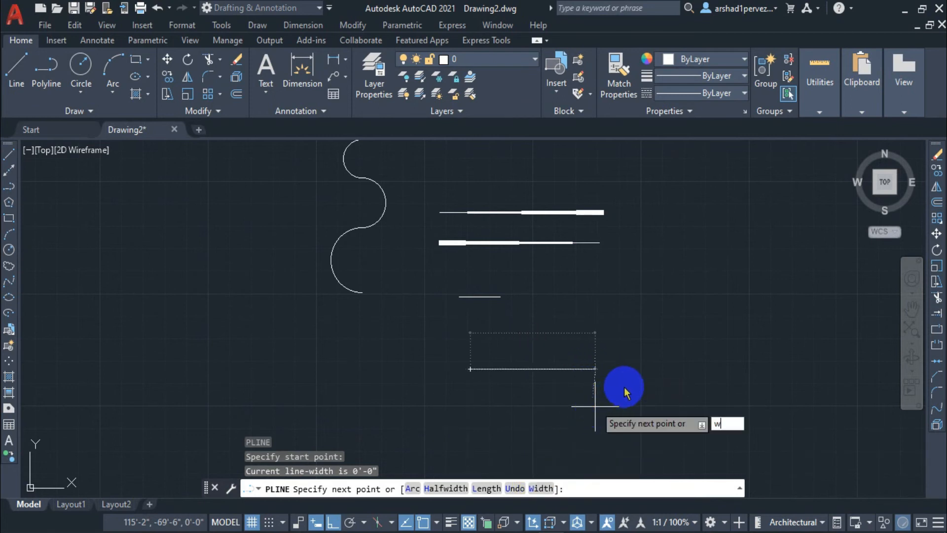
pyautogui.press('Return')
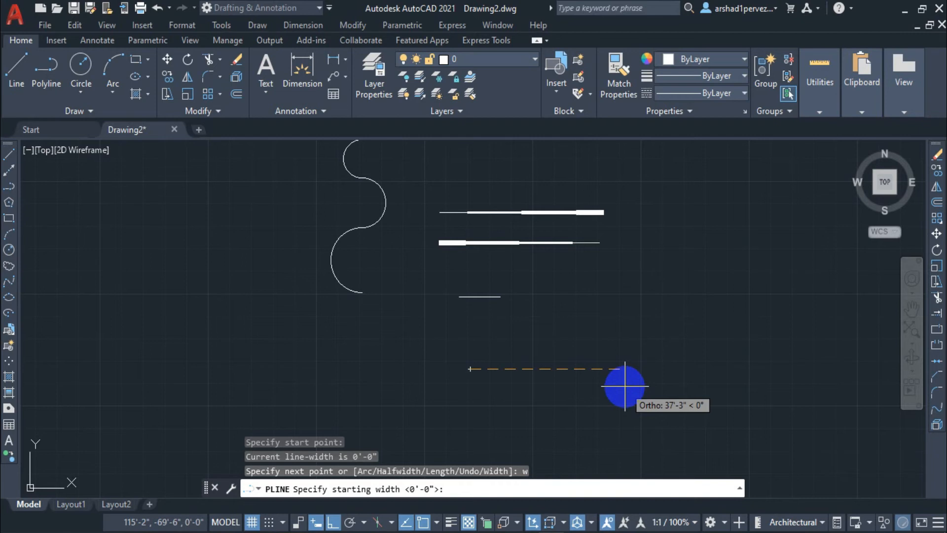
pyautogui.write('6')
pyautogui.press('Return')
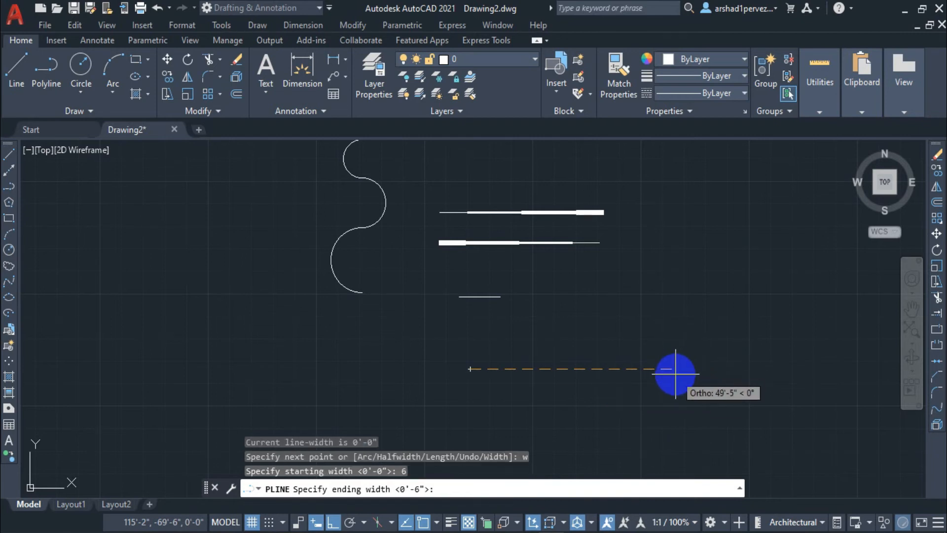
pyautogui.write('8')
pyautogui.press('Return')
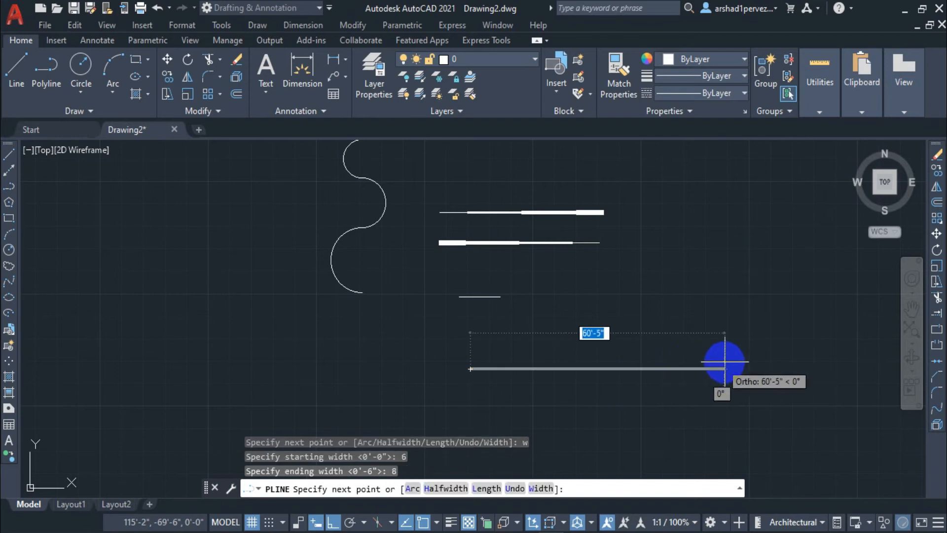
pyautogui.scroll(4, 529, 393)
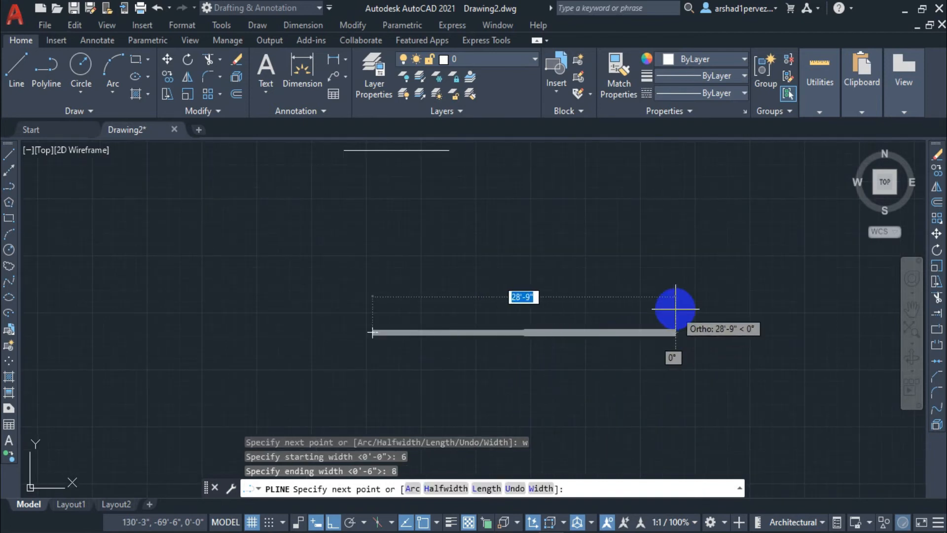
pyautogui.scroll(3, 651, 328)
pyautogui.scroll(-1, 652, 332)
pyautogui.click(651, 332)
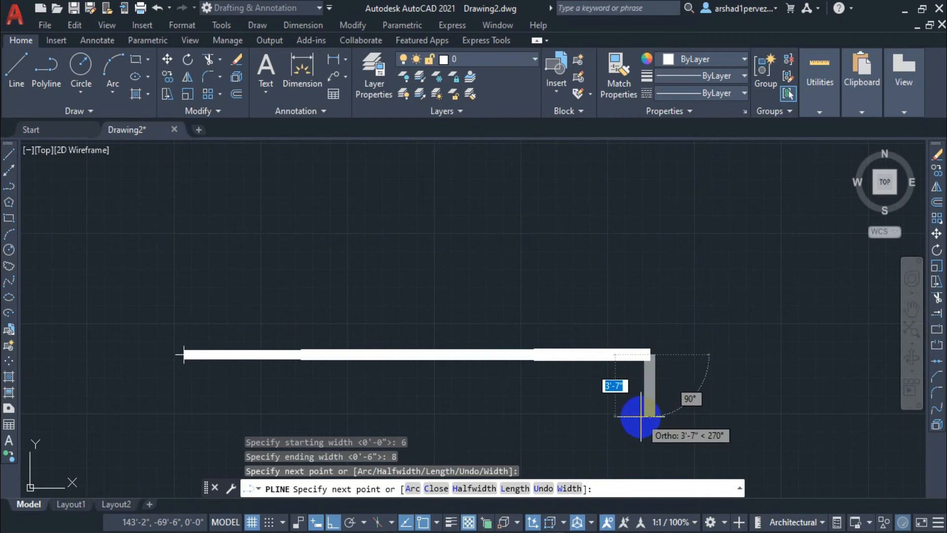
pyautogui.scroll(2, 637, 405)
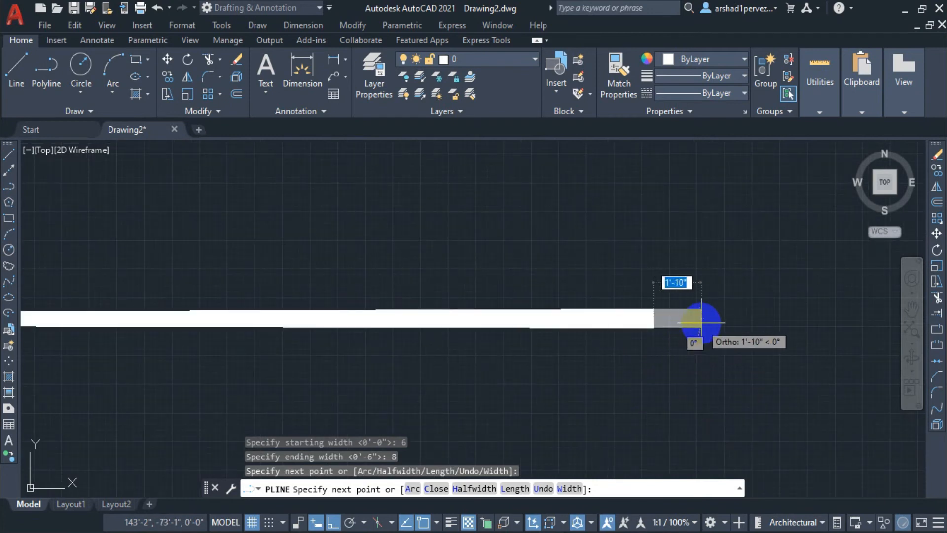
pyautogui.press('Return')
# Step: Draw an arrowhead polyline segment from about 117'-1", -85'-2" to 122'-10", -85'-2", with starting width 3 and ending width 24
pyautogui.scroll(-5, 666, 380)
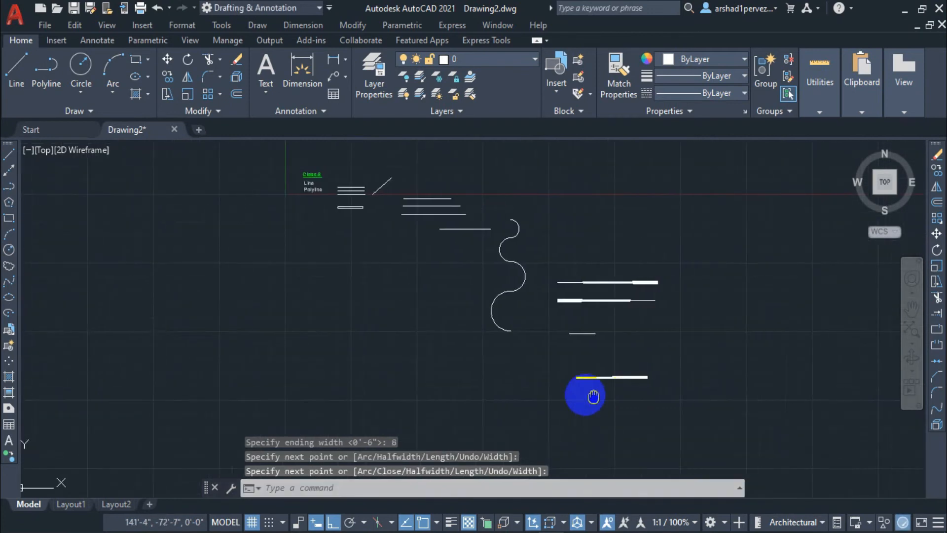
pyautogui.moveTo(588, 393); pyautogui.dragTo(469, 388, button='middle')
pyautogui.press('Return')
pyautogui.click(425, 395)
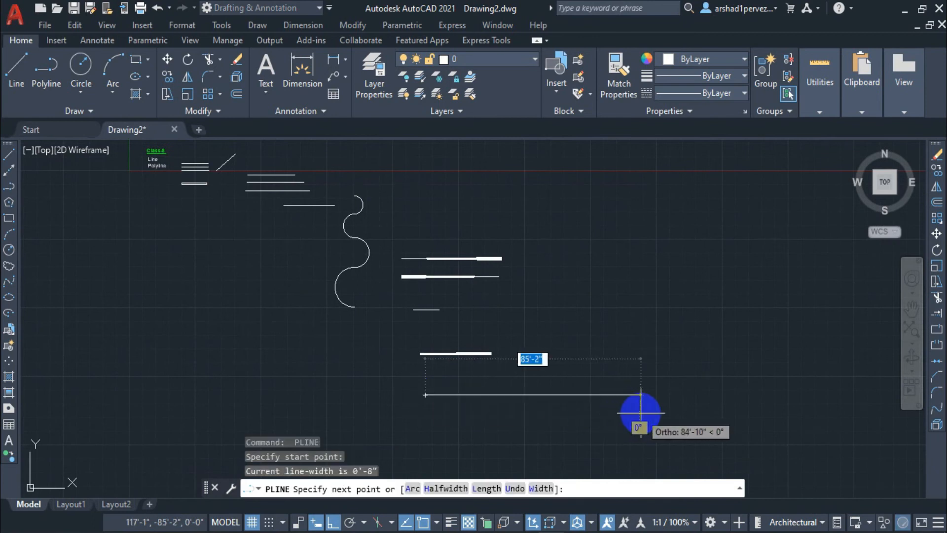
pyautogui.write('w')
pyautogui.press('Return')
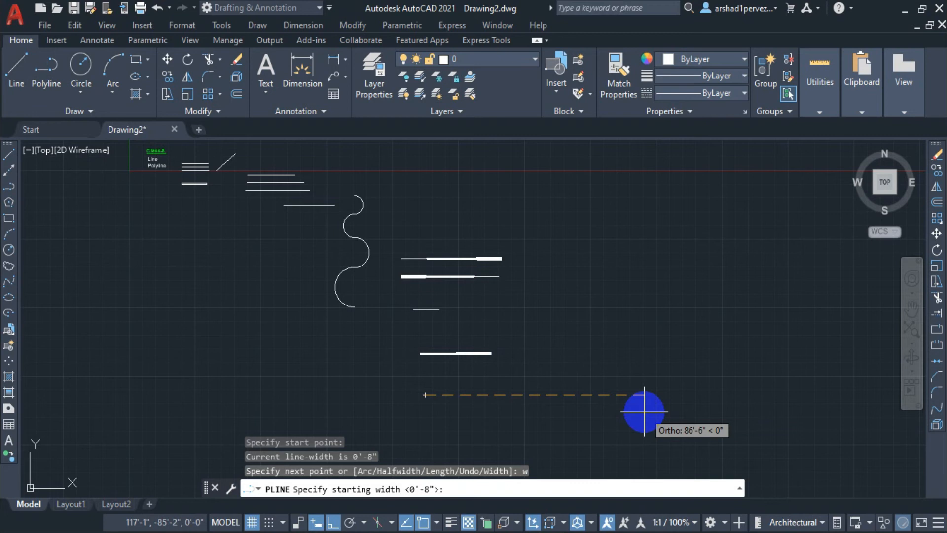
pyautogui.write('3')
pyautogui.press('Return')
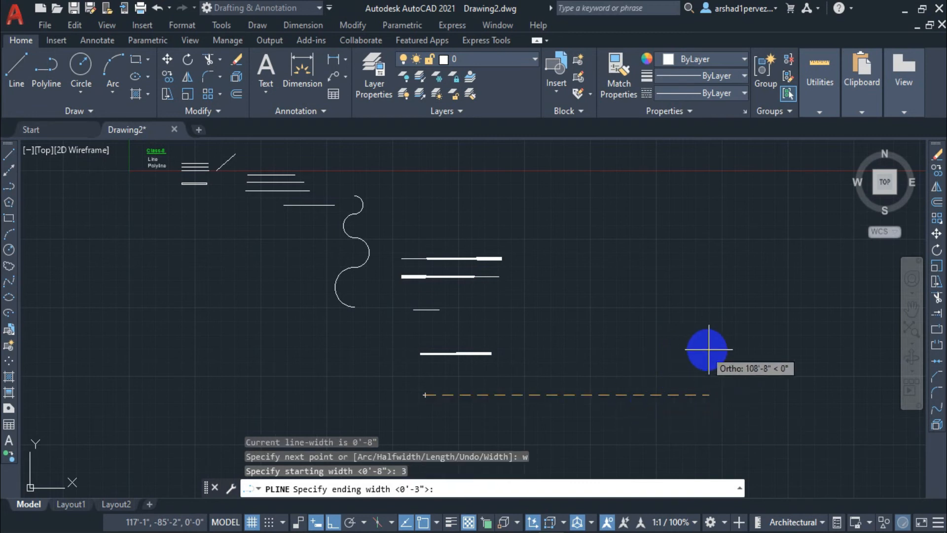
pyautogui.write('2')
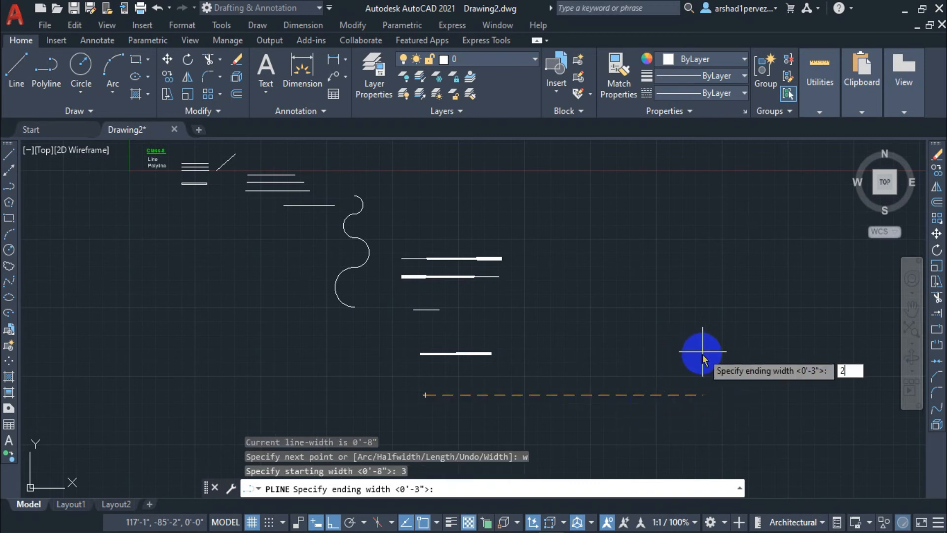
pyautogui.write('4')
pyautogui.press('Return')
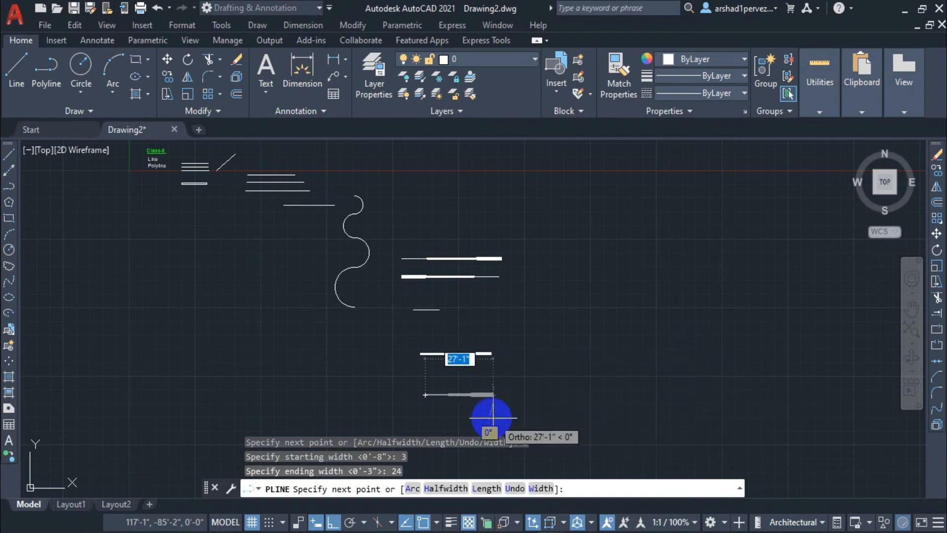
pyautogui.scroll(5, 464, 408)
pyautogui.scroll(10, 430, 400)
pyautogui.scroll(-8, 556, 402)
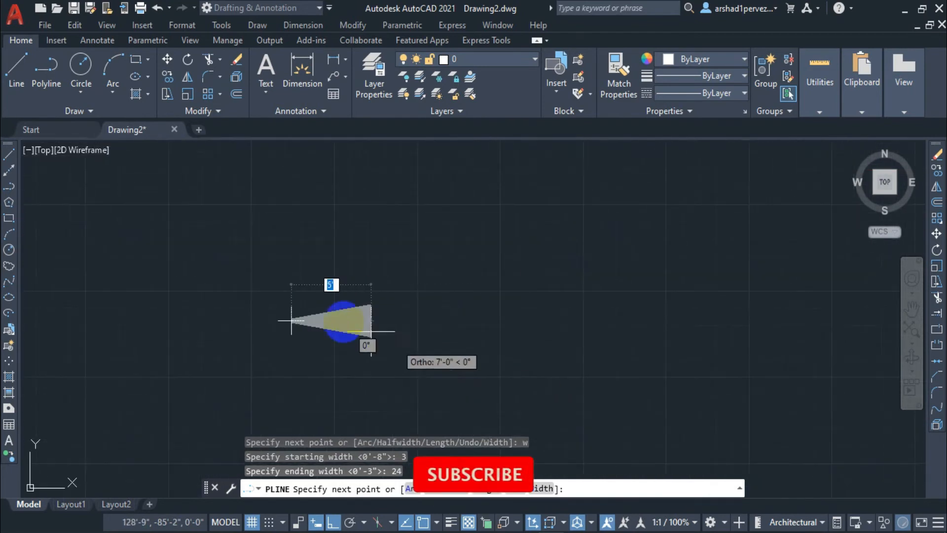
pyautogui.click(383, 328)
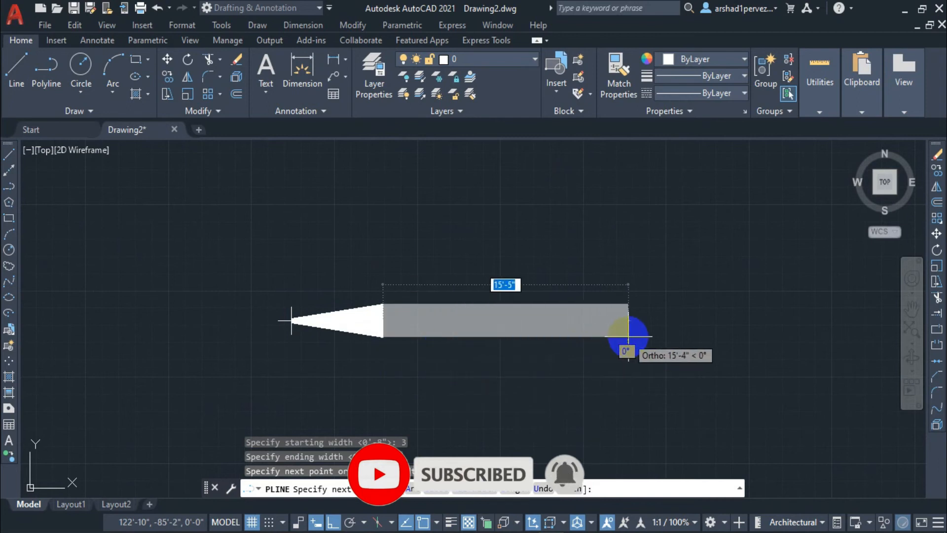
# Step: Continue the polyline as an arrow shaft with starting and ending width 2 to about 135'-5", -85'-2", and end the polyline
pyautogui.scroll(2, 624, 321)
pyautogui.scroll(-2, 635, 323)
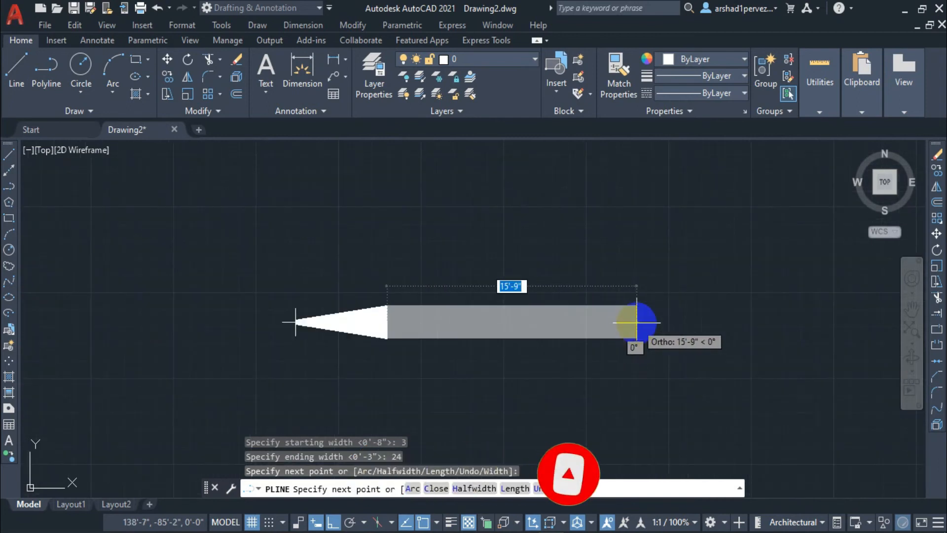
pyautogui.scroll(1, 629, 323)
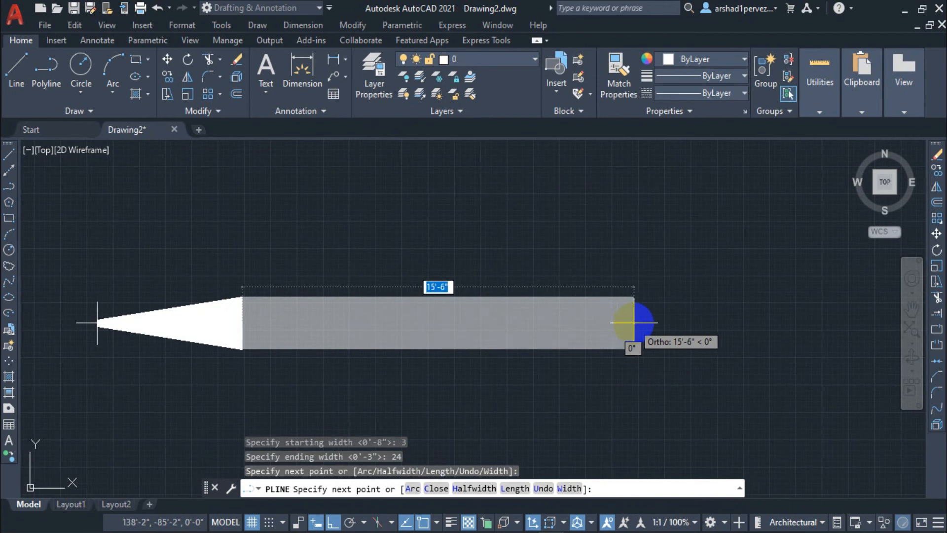
pyautogui.write('w')
pyautogui.press('Return')
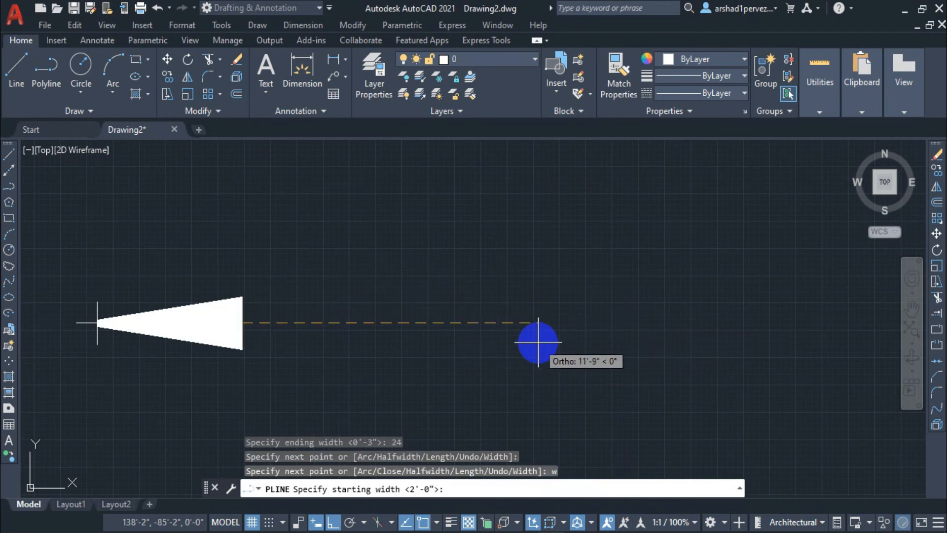
pyautogui.write('2')
pyautogui.press('Return')
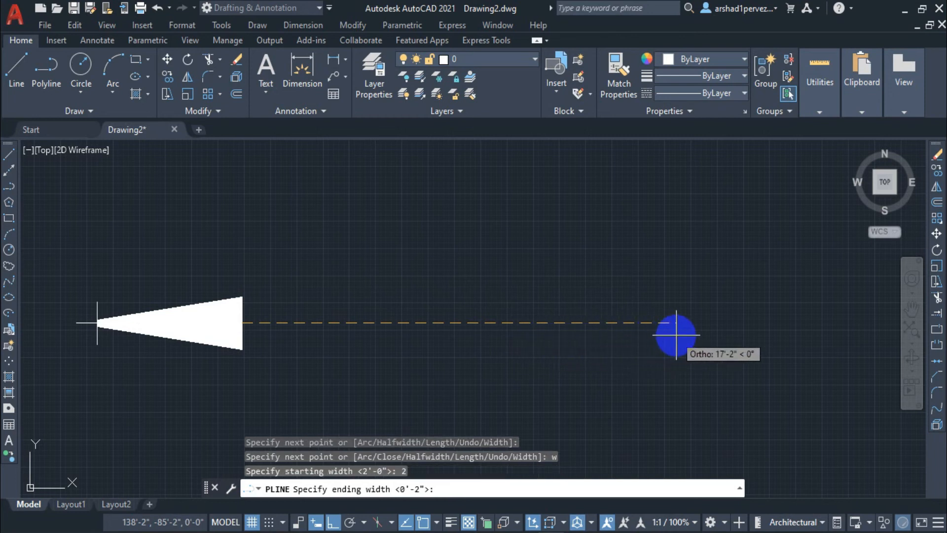
pyautogui.write('2')
pyautogui.press('Return')
pyautogui.click(559, 338)
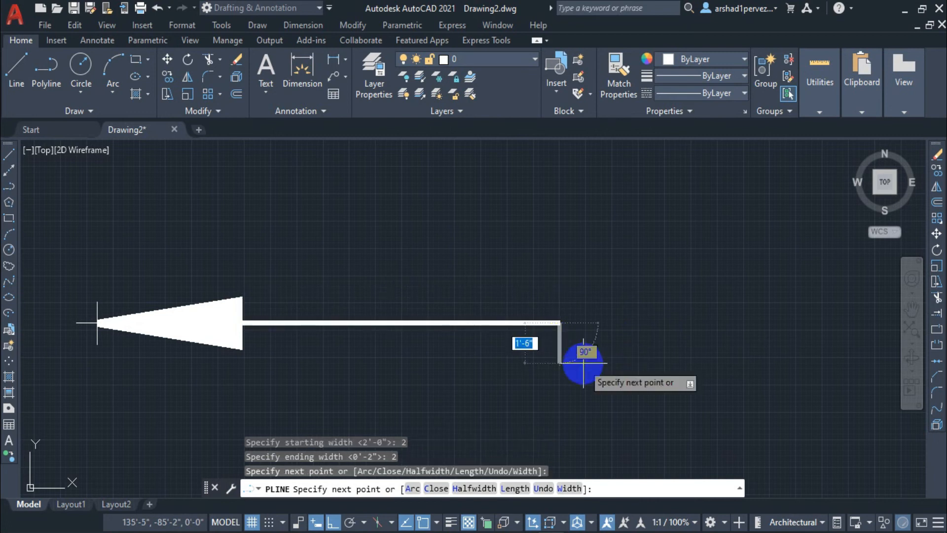
pyautogui.rightClick(600, 286)
pyautogui.click(634, 292)
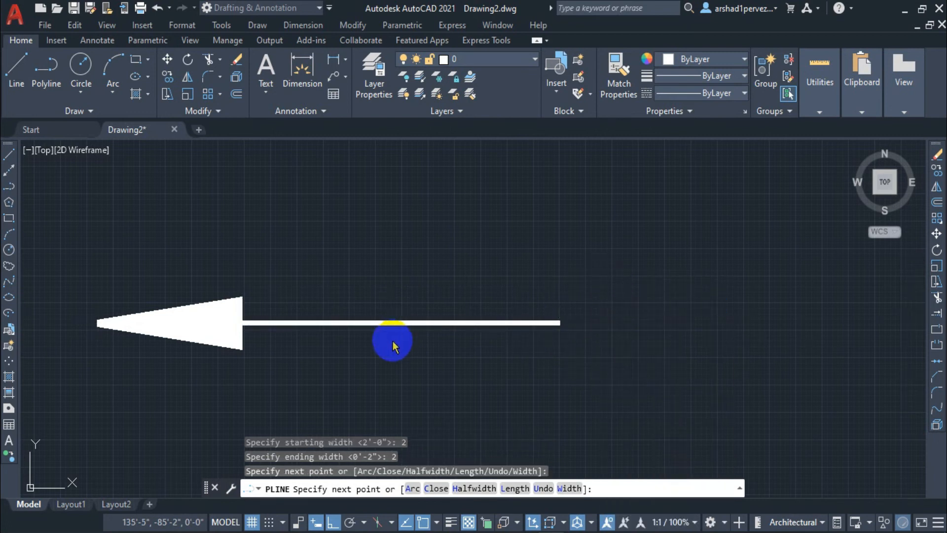
pyautogui.press('Escape')
# Step: Review the arrow polyline, then the other polylines, arcs and lines across the drawing
pyautogui.scroll(-8, 478, 309)
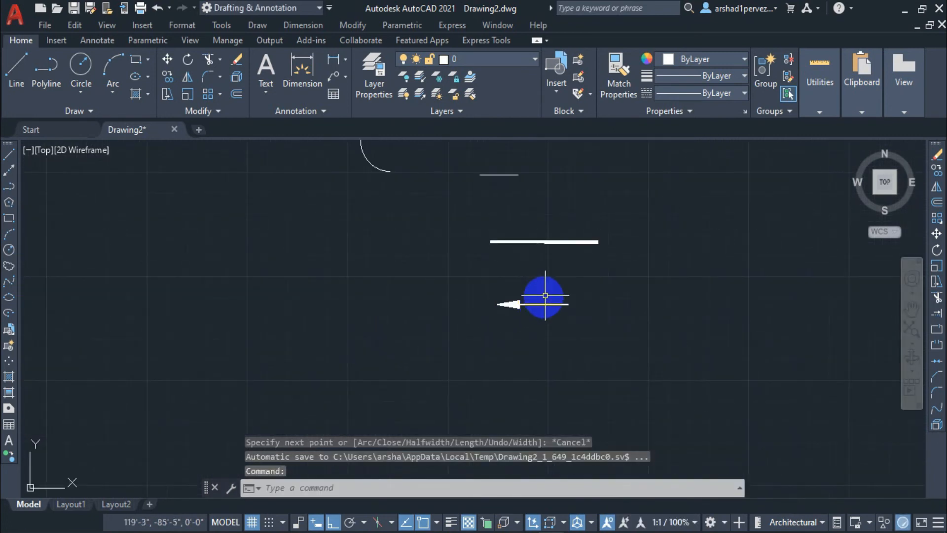
pyautogui.scroll(6, 545, 296)
pyautogui.click(395, 360)
pyautogui.click(267, 391)
pyautogui.scroll(-10, 492, 215)
pyautogui.press('Escape')
pyautogui.press('Escape')
pyautogui.scroll(-4, 492, 208)
pyautogui.scroll(9, 490, 197)
pyautogui.scroll(-3, 490, 197)
pyautogui.scroll(-2, 505, 317)
pyautogui.scroll(3, 446, 296)
pyautogui.moveTo(516, 291)
pyautogui.mouseDown(button='middle')
pyautogui.moveTo(543, 317)
pyautogui.moveTo(536, 299)
pyautogui.moveTo(567, 312)
pyautogui.mouseUp(button='middle')
pyautogui.scroll(-2, 567, 312)
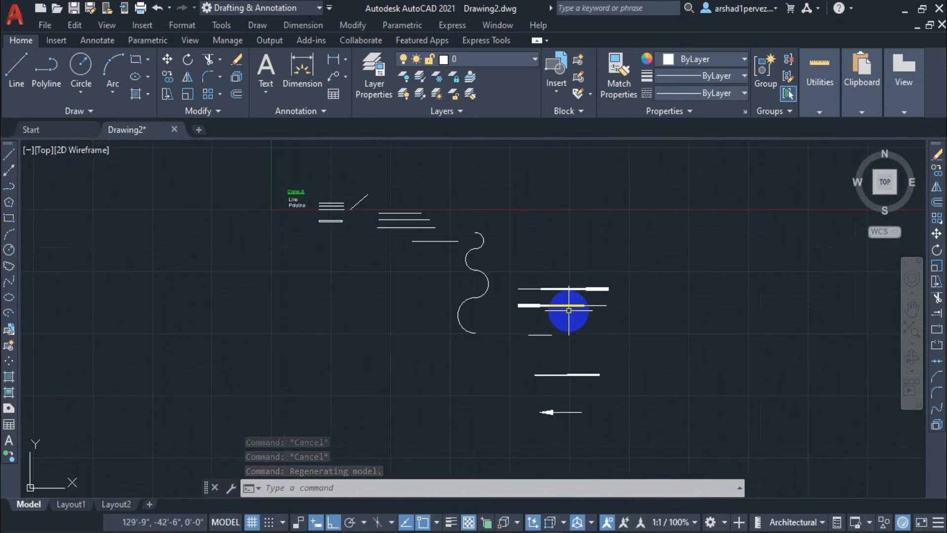
pyautogui.scroll(2, 440, 310)
pyautogui.moveTo(553, 268); pyautogui.dragTo(497, 265, button='middle')
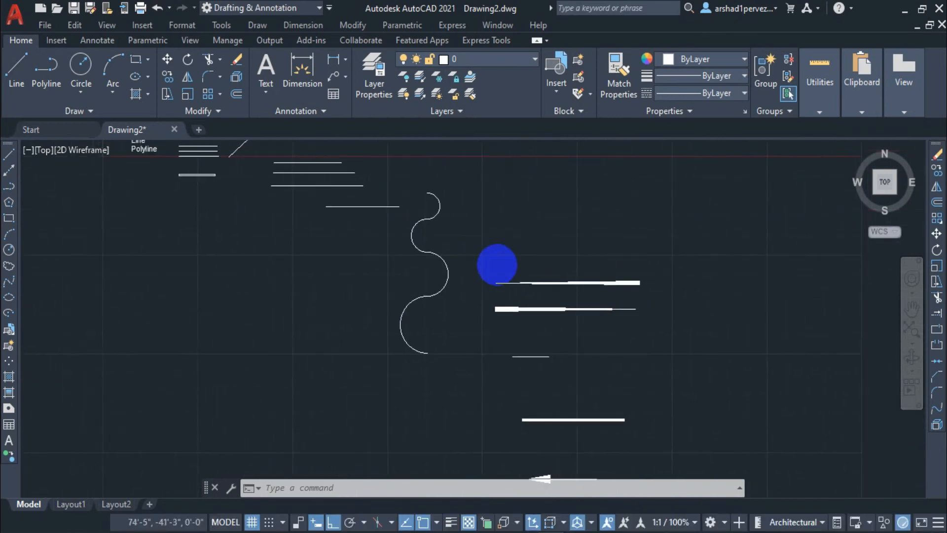
pyautogui.moveTo(567, 247)
pyautogui.mouseDown(button='middle')
pyautogui.moveTo(532, 303)
pyautogui.moveTo(538, 294)
pyautogui.mouseUp(button='middle')
pyautogui.scroll(4, 475, 254)
pyautogui.moveTo(475, 254); pyautogui.dragTo(560, 313, button='middle')
pyautogui.scroll(-2, 568, 296)
pyautogui.scroll(-2, 571, 281)
pyautogui.moveTo(571, 281); pyautogui.dragTo(535, 318, button='middle')
pyautogui.scroll(2, 525, 315)
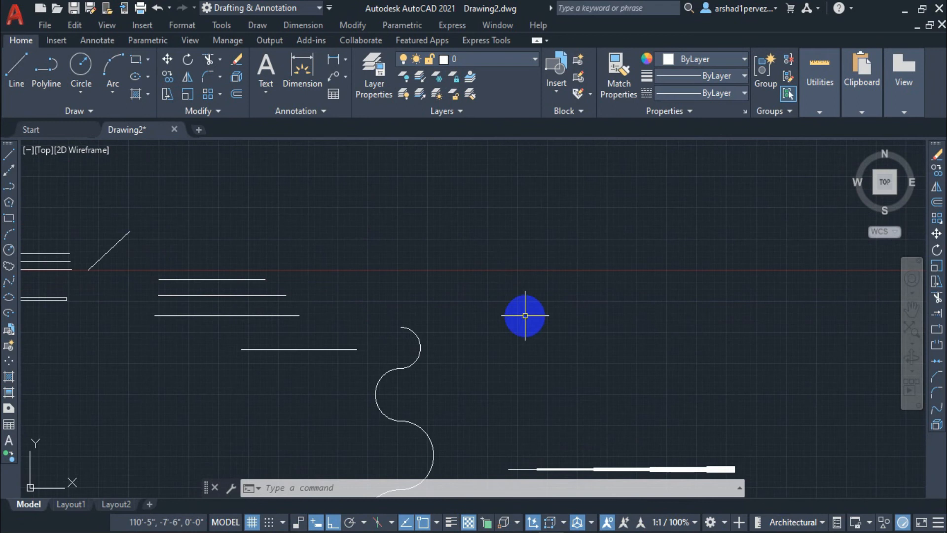
# Step: Select the topmost line and the topmost long polyline in turn and compare their grips
pyautogui.scroll(5, 218, 291)
pyautogui.click(306, 241)
pyautogui.click(293, 262)
pyautogui.moveTo(449, 274); pyautogui.dragTo(398, 276, button='middle')
pyautogui.press('Escape')
pyautogui.click(646, 325)
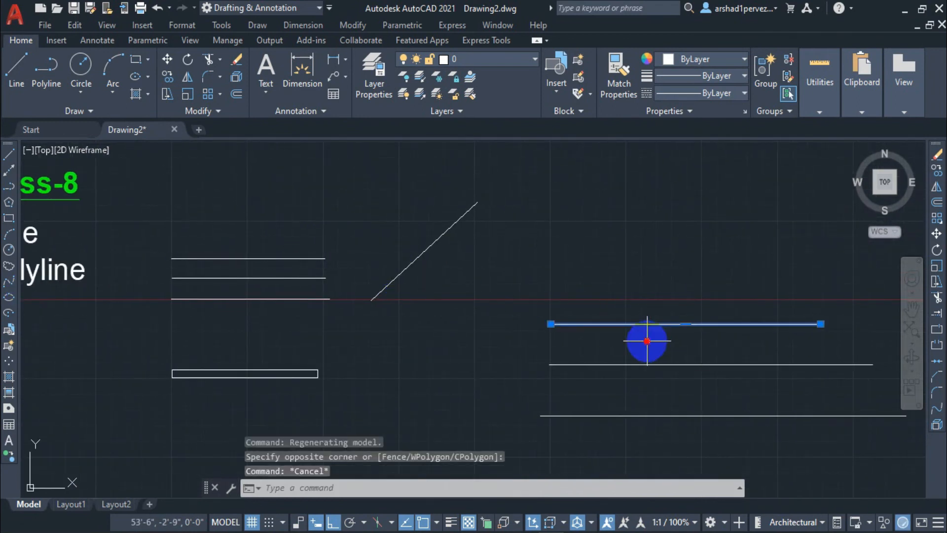
pyautogui.press('Escape')
pyautogui.click(246, 228)
pyautogui.click(220, 260)
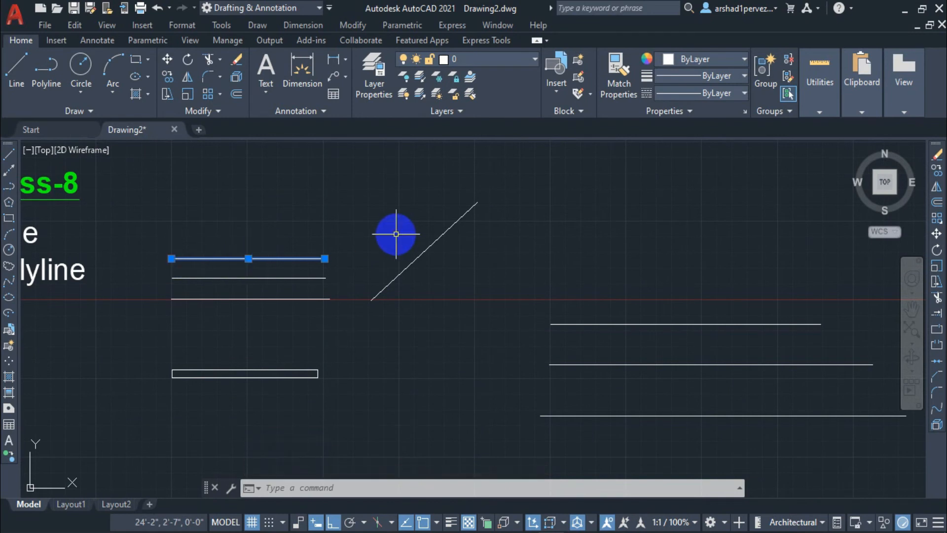
pyautogui.press('Escape')
pyautogui.click(618, 296)
pyautogui.click(562, 336)
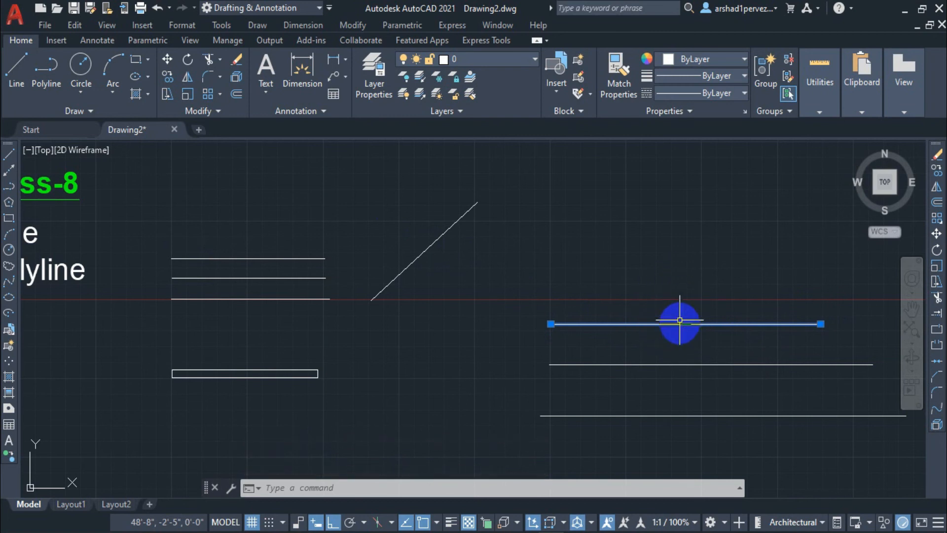
pyautogui.moveTo(686, 324)
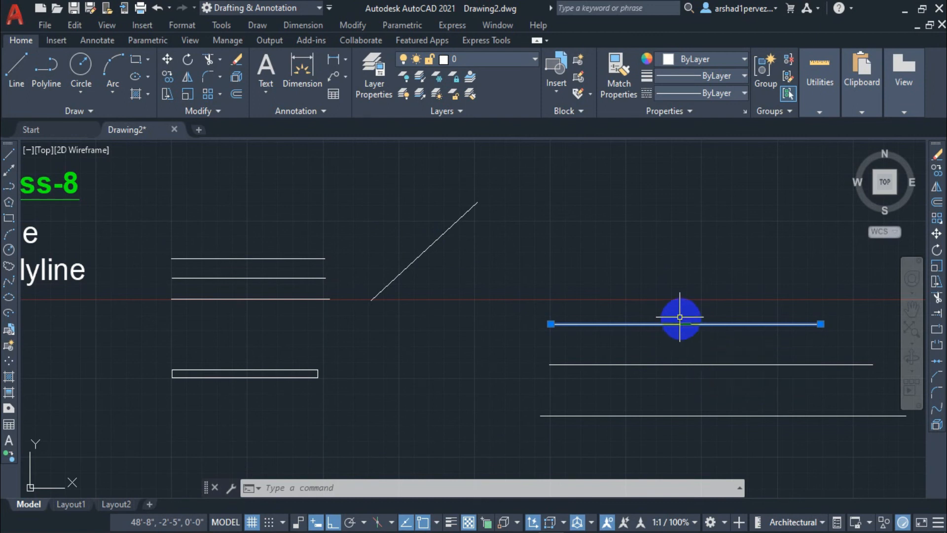
pyautogui.press('Escape')
pyautogui.click(285, 239)
pyautogui.click(269, 261)
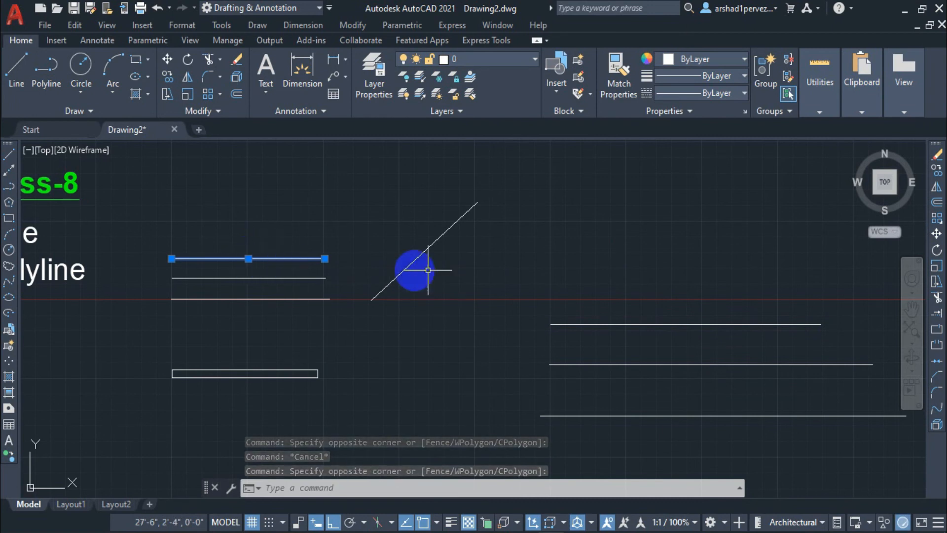
pyautogui.press('Escape')
# Step: Stretch the topmost long polyline by its midpoint grip so the whole segment shifts horizontally to the right
pyautogui.click(681, 298)
pyautogui.click(669, 330)
pyautogui.moveTo(686, 325)
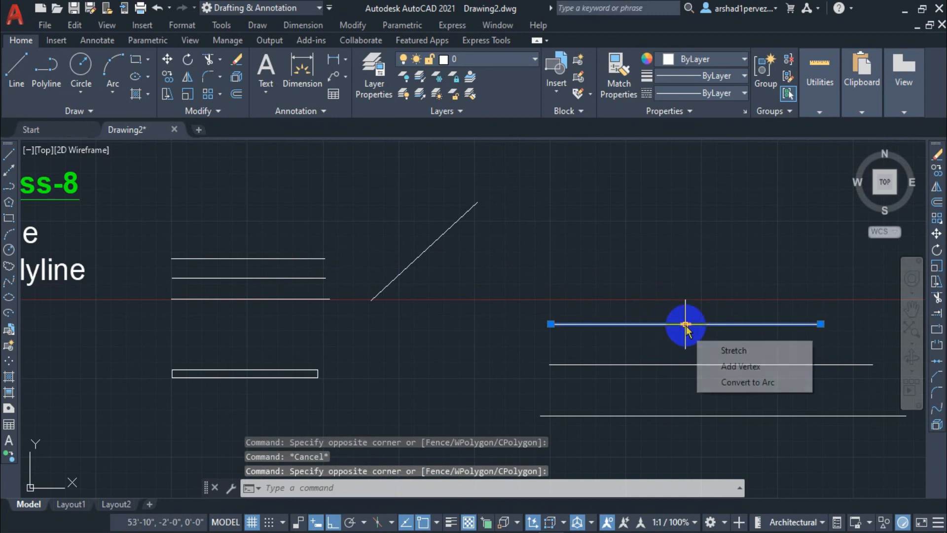
pyautogui.click(725, 350)
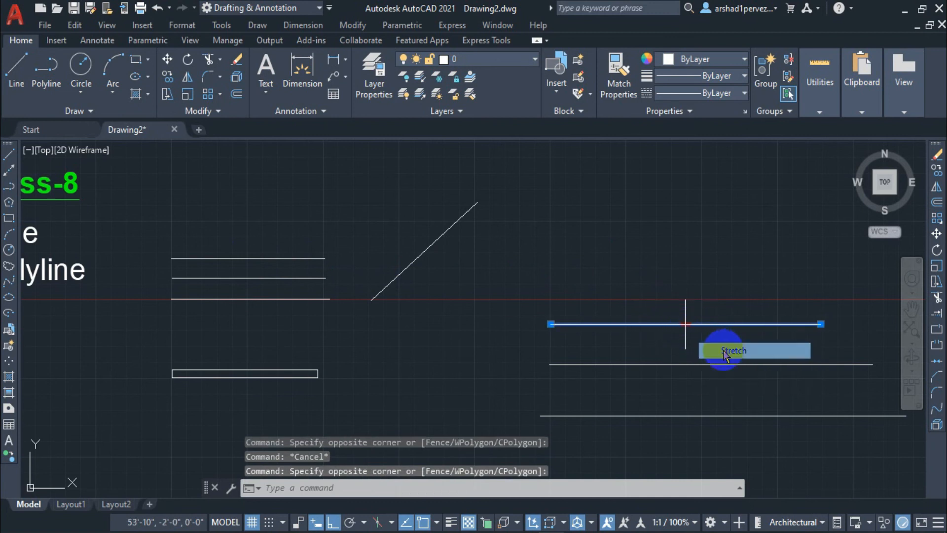
pyautogui.click(755, 332)
# Step: Try to add a vertex near the middle of the topmost long polyline
pyautogui.moveTo(676, 331); pyautogui.dragTo(530, 324, button='middle')
pyautogui.moveTo(608, 317)
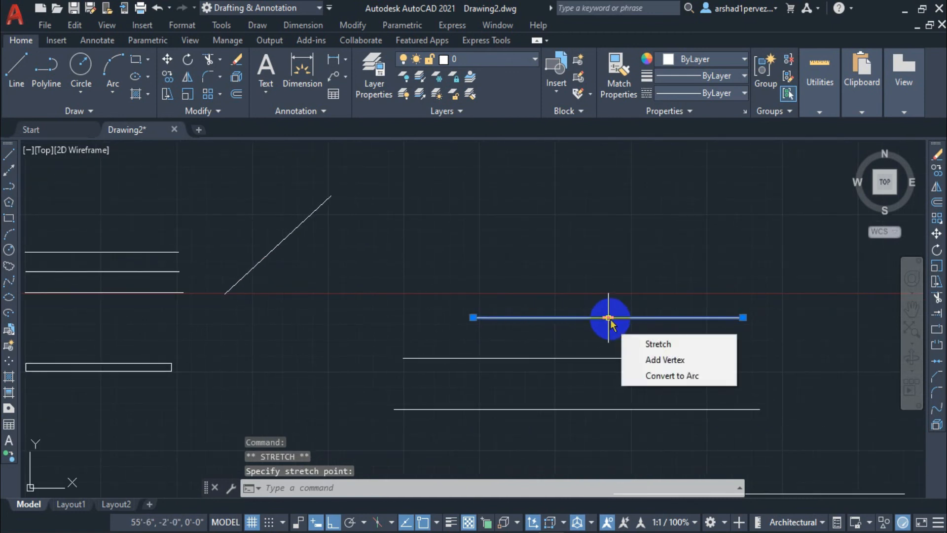
pyautogui.click(668, 361)
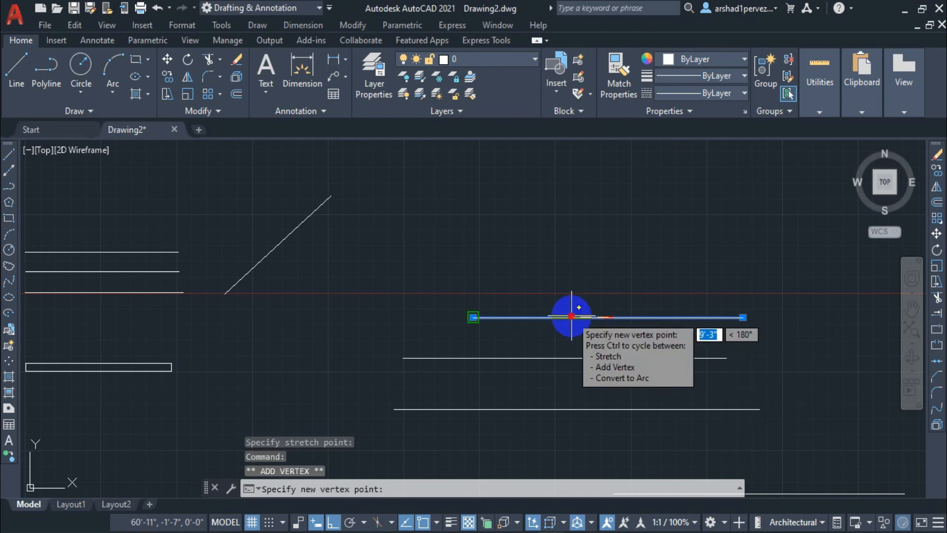
pyautogui.click(571, 316)
pyautogui.scroll(2, 597, 323)
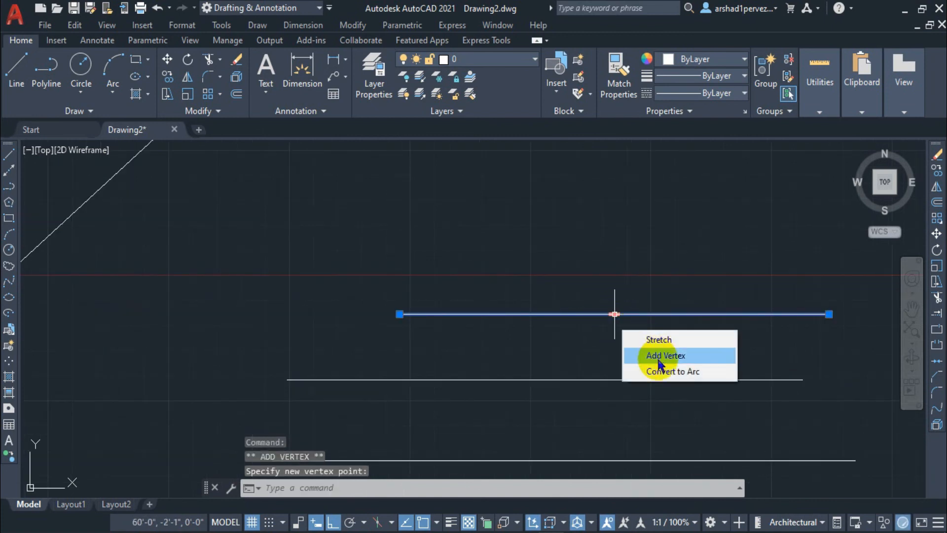
pyautogui.click(659, 355)
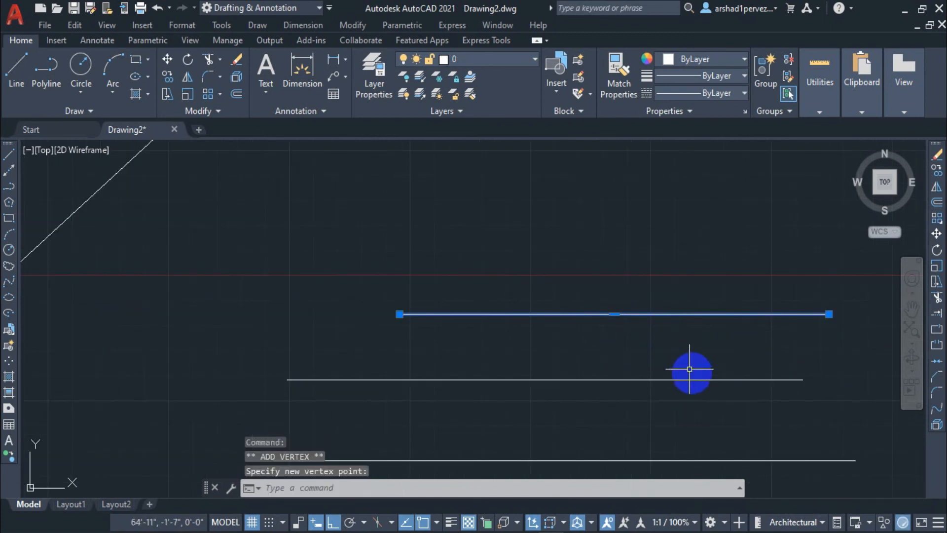
pyautogui.click(615, 314)
pyautogui.moveTo(614, 314)
pyautogui.click(652, 353)
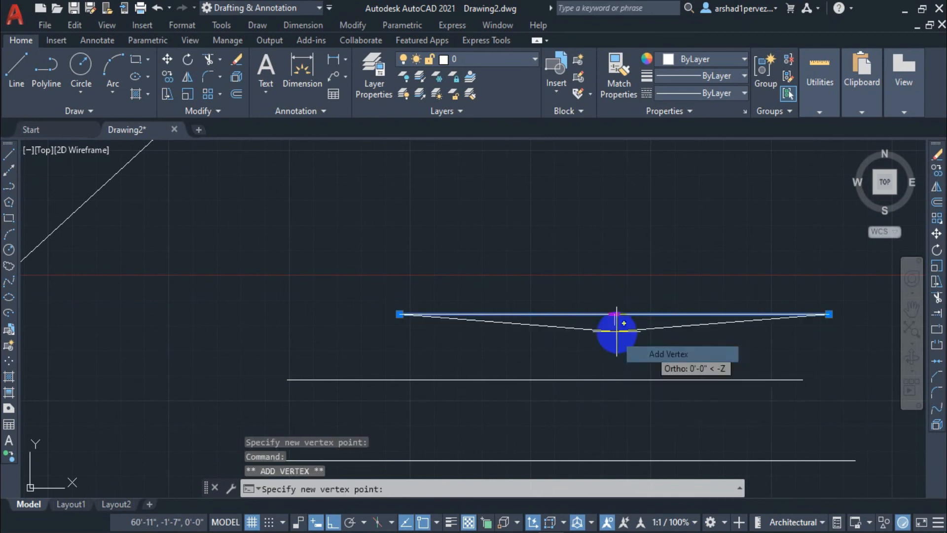
pyautogui.scroll(4, 587, 314)
pyautogui.scroll(-2, 612, 312)
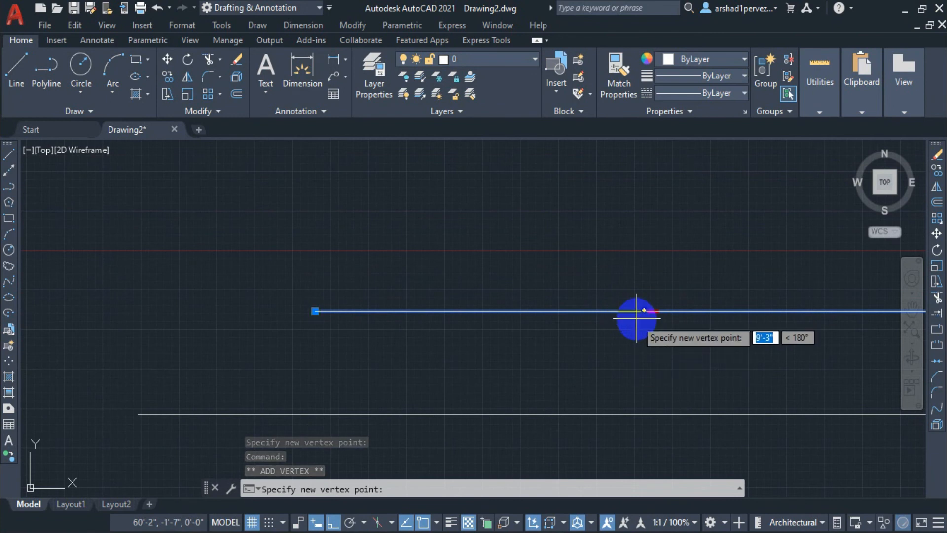
pyautogui.scroll(-3, 693, 312)
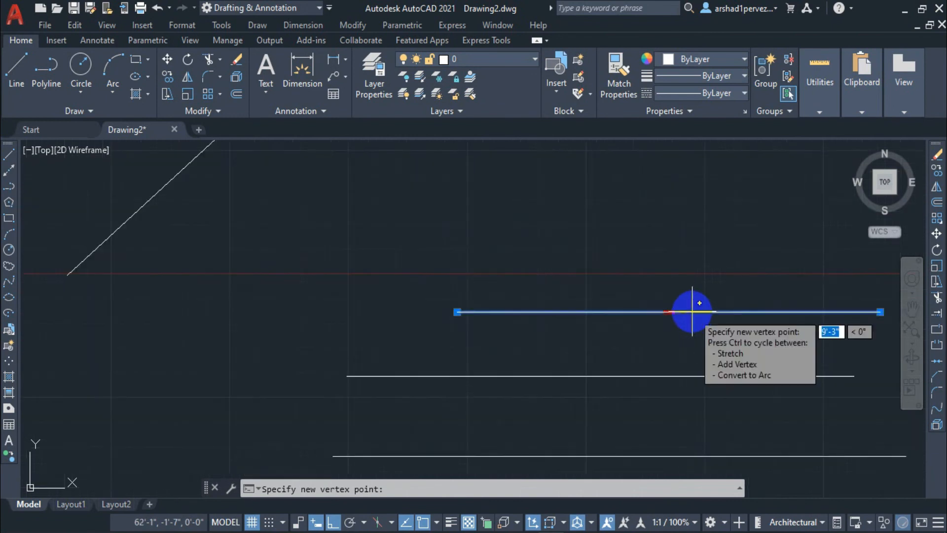
pyautogui.scroll(2, 636, 311)
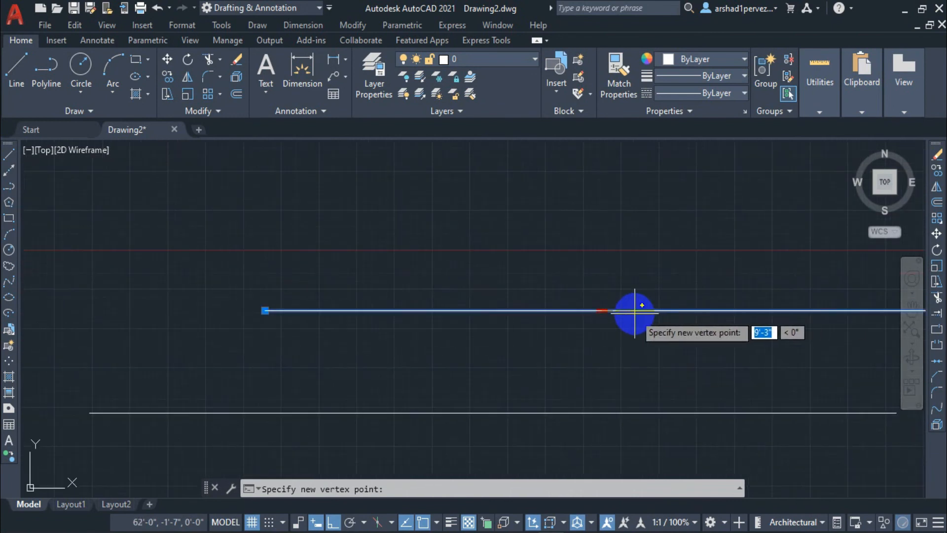
pyautogui.scroll(-2, 629, 313)
pyautogui.press('Escape')
pyautogui.press('Escape')
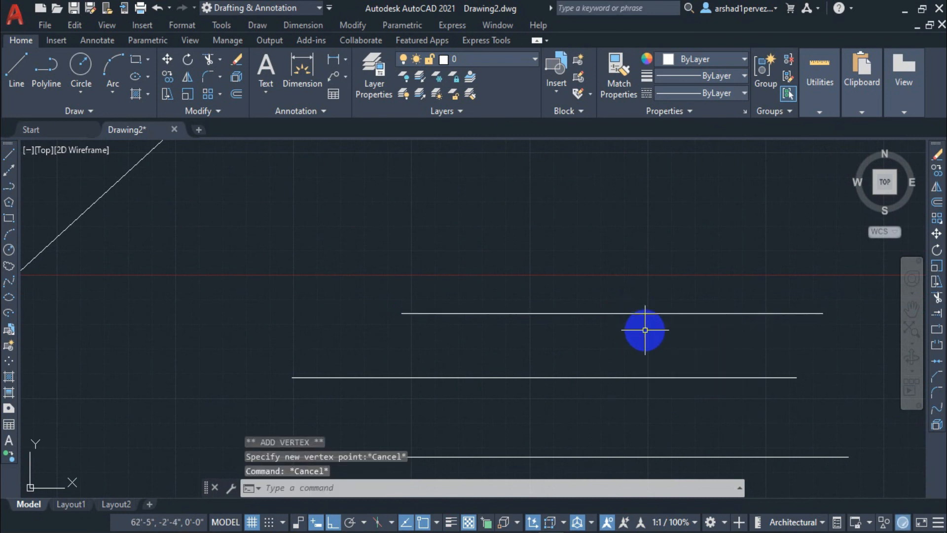
# Step: Enable all object snap modes in the drafting settings
pyautogui.write('o')
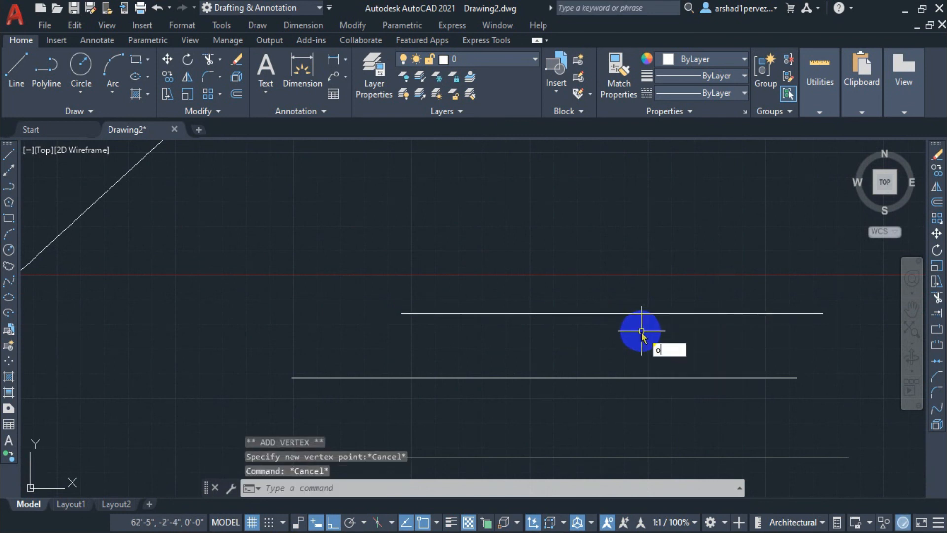
pyautogui.write('s')
pyautogui.press('Return')
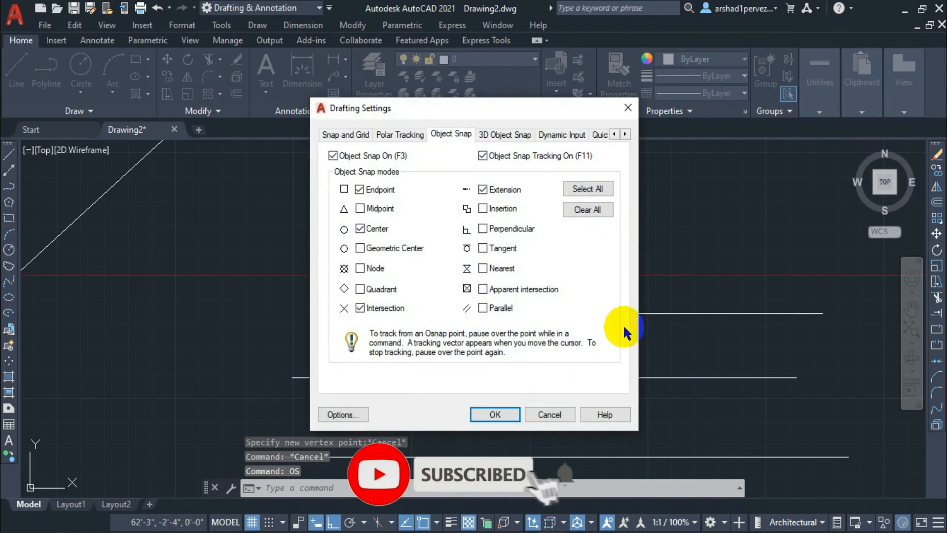
pyautogui.click(580, 190)
pyautogui.click(495, 415)
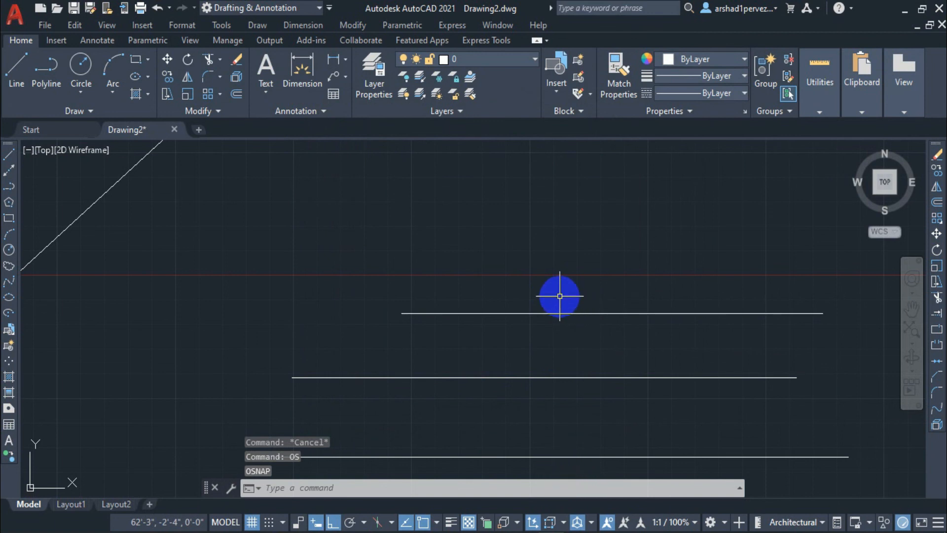
# Step: Add a vertex to the topmost long polyline at about 63'-5", -1'-7"
pyautogui.moveTo(568, 286); pyautogui.dragTo(543, 286, button='middle')
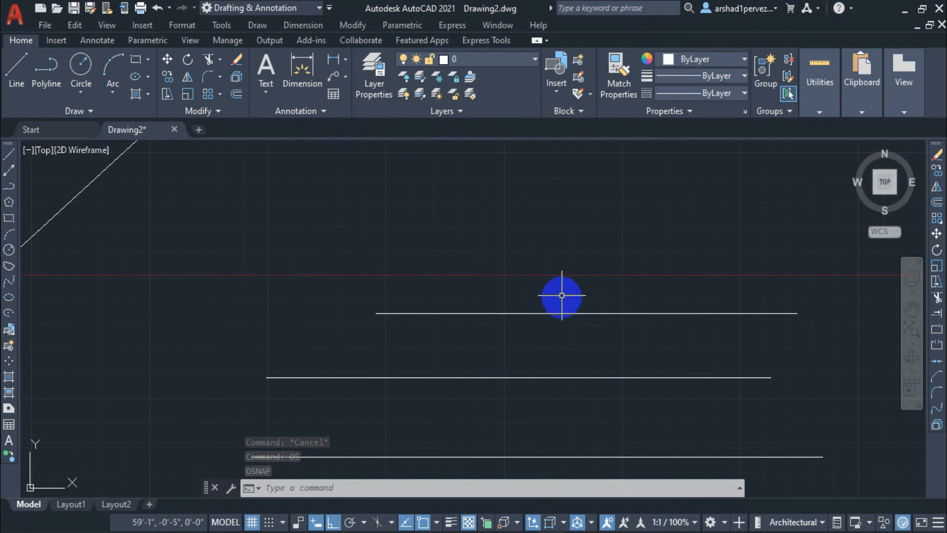
pyautogui.click(562, 295)
pyautogui.click(533, 334)
pyautogui.moveTo(586, 313)
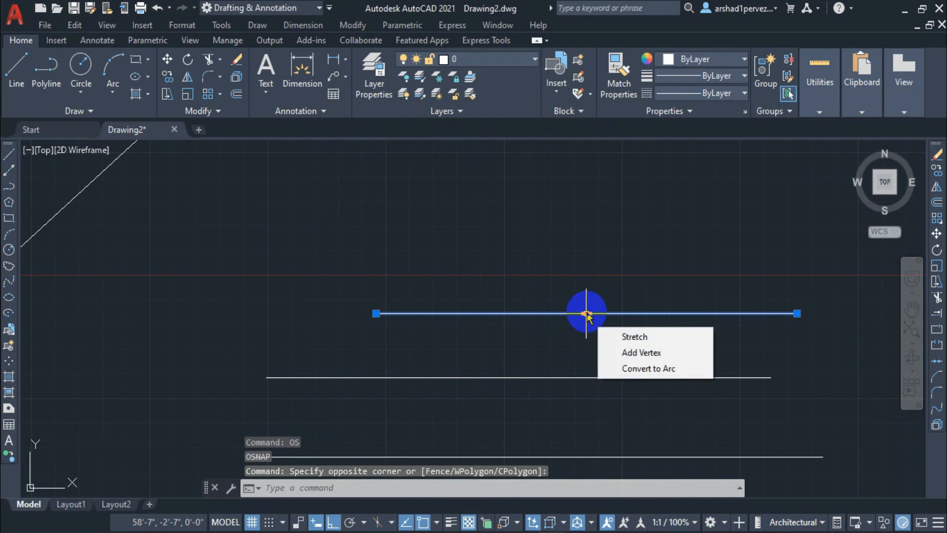
pyautogui.click(636, 352)
pyautogui.click(642, 313)
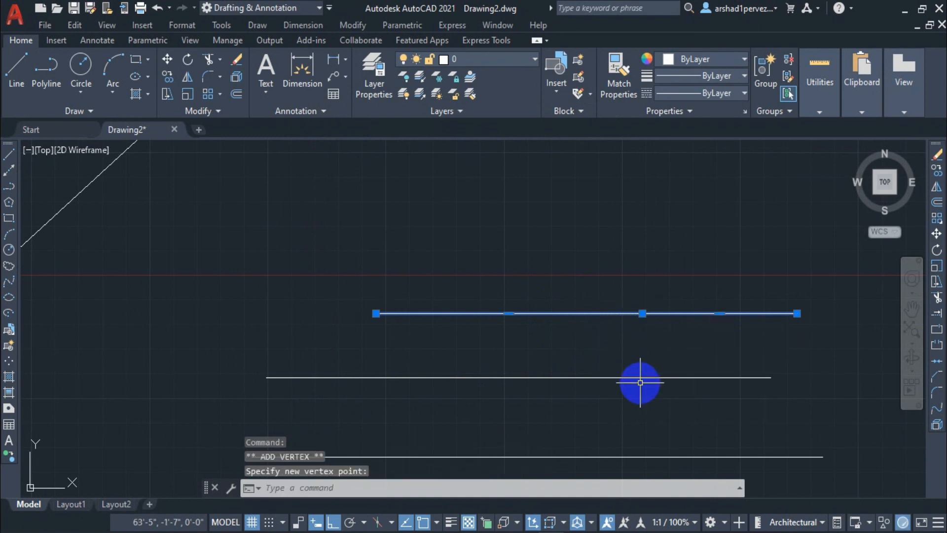
# Step: Add a second vertex to the same polyline, on its longer segment at about 59'-1", -1'-7"
pyautogui.scroll(3, 572, 326)
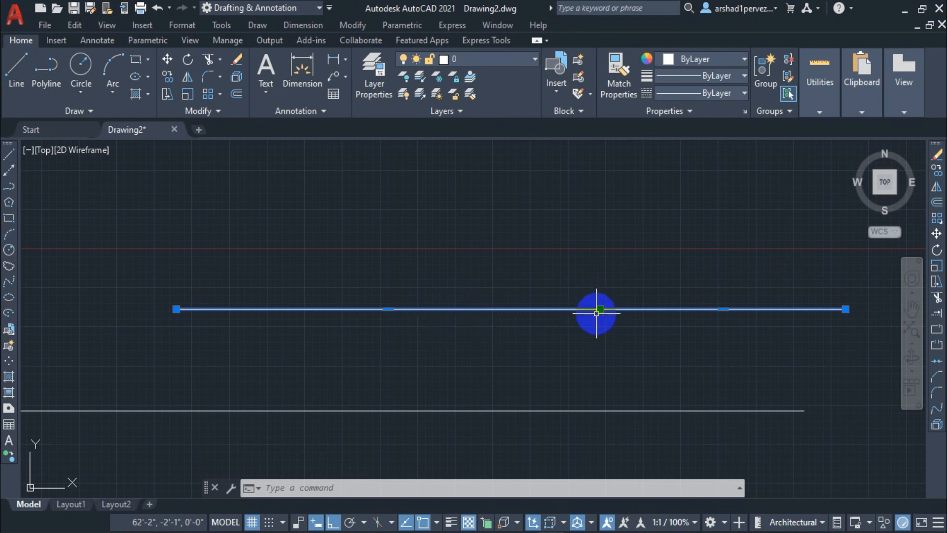
pyautogui.moveTo(388, 308)
pyautogui.click(431, 354)
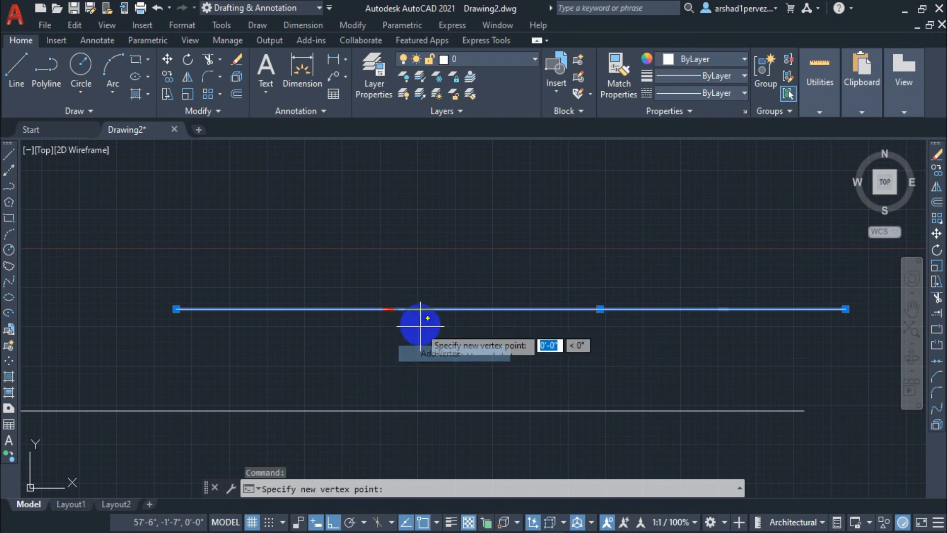
pyautogui.click(445, 309)
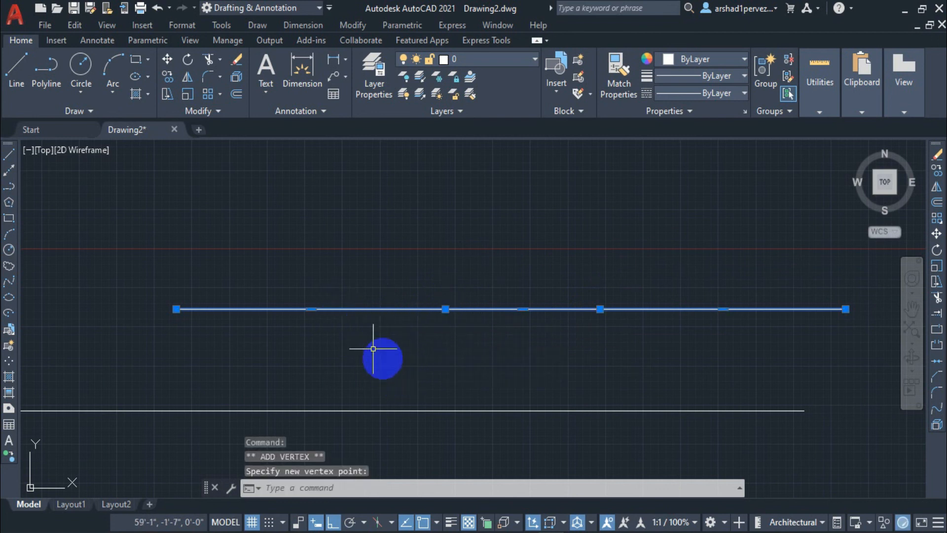
pyautogui.click(349, 366)
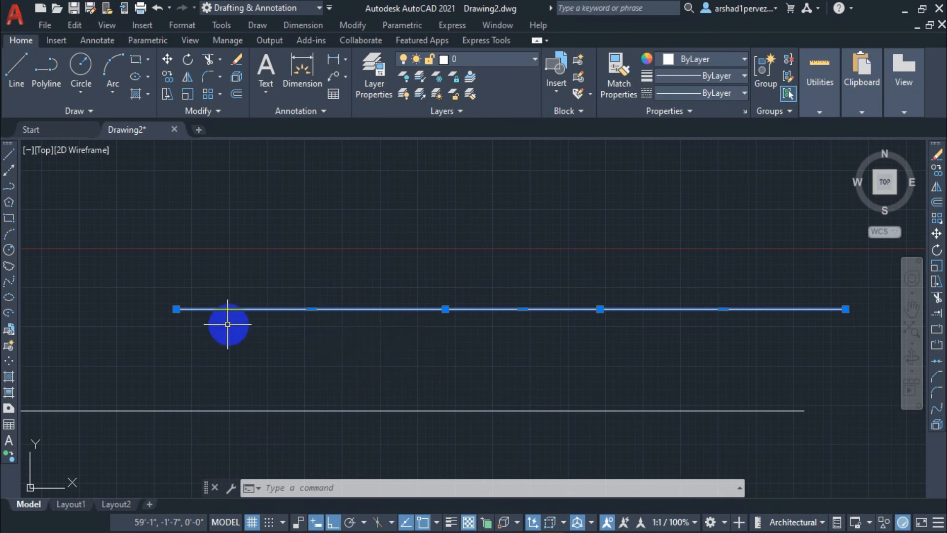
# Step: Convert the polyline's first segment, left of the 59'-1" vertex, to an arc bulging upward
pyautogui.moveTo(311, 310)
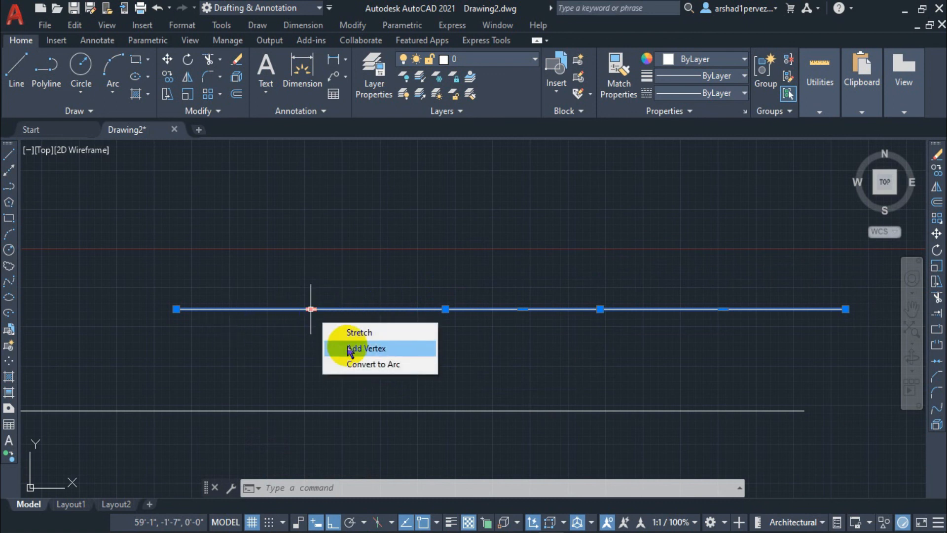
pyautogui.click(353, 363)
pyautogui.click(309, 226)
# Step: Convert the polyline's last segment to an arc bulging downward with its midpoint at about 66'-10", -3'-6", and clear the selection
pyautogui.moveTo(551, 335); pyautogui.dragTo(461, 313, button='middle')
pyautogui.moveTo(633, 287)
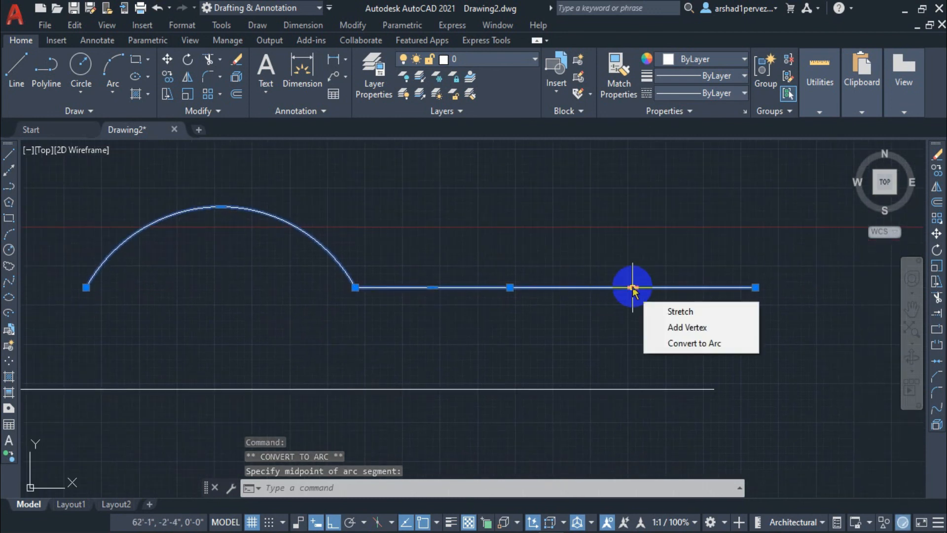
pyautogui.click(635, 358)
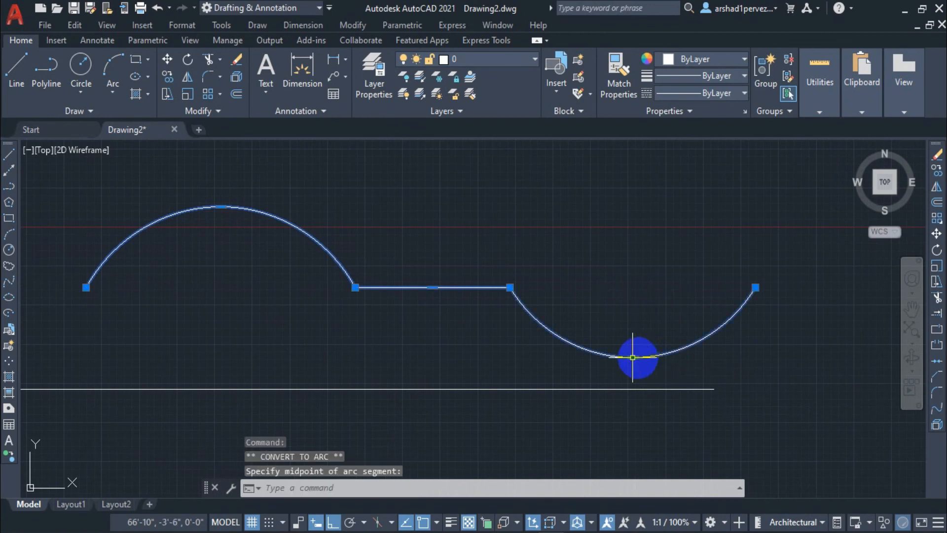
pyautogui.scroll(-8, 412, 358)
pyautogui.scroll(6, 413, 371)
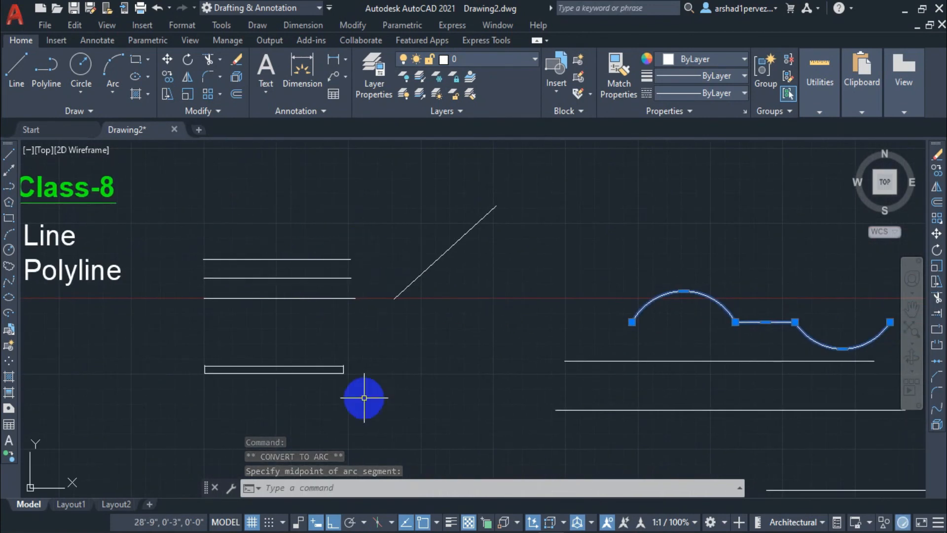
pyautogui.moveTo(560, 336); pyautogui.dragTo(444, 327, button='middle')
pyautogui.moveTo(623, 304); pyautogui.dragTo(539, 300, button='middle')
pyautogui.press('Escape')
pyautogui.press('Escape')
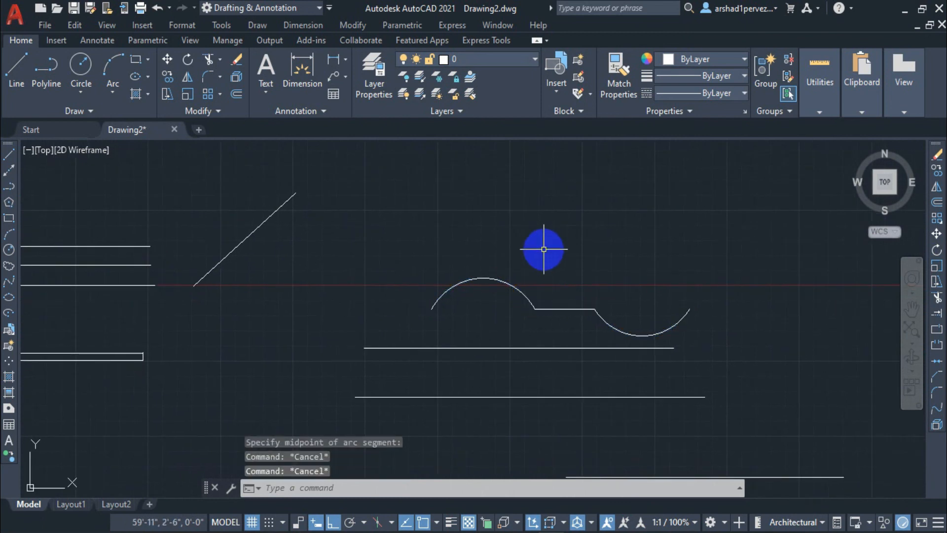
# Step: Draw three connected lines above the arc polyline: up, across to the right, and a shorter one down
pyautogui.write('l')
pyautogui.press('Return')
pyautogui.click(541, 232)
pyautogui.moveTo(551, 118); pyautogui.dragTo(552, 222, button='middle')
pyautogui.click(542, 231)
pyautogui.click(654, 230)
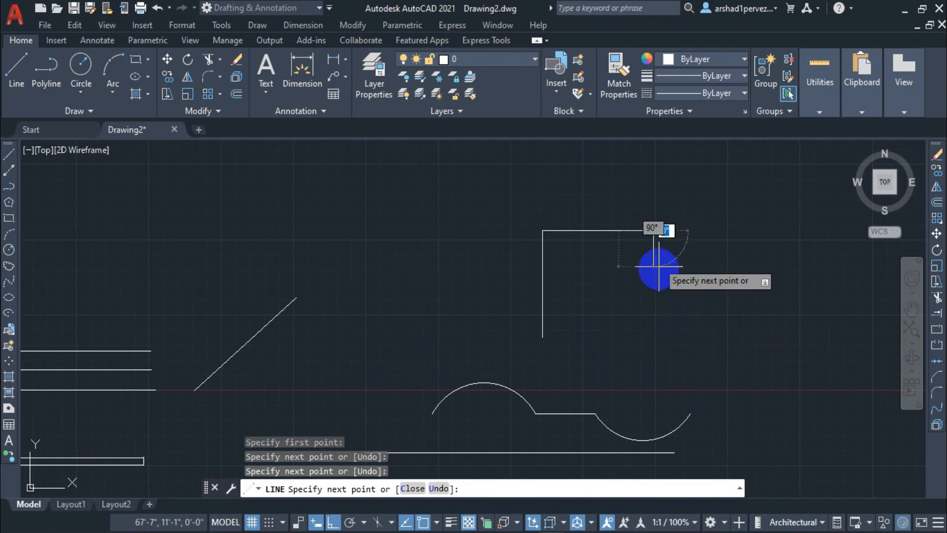
pyautogui.click(654, 283)
pyautogui.press('Escape')
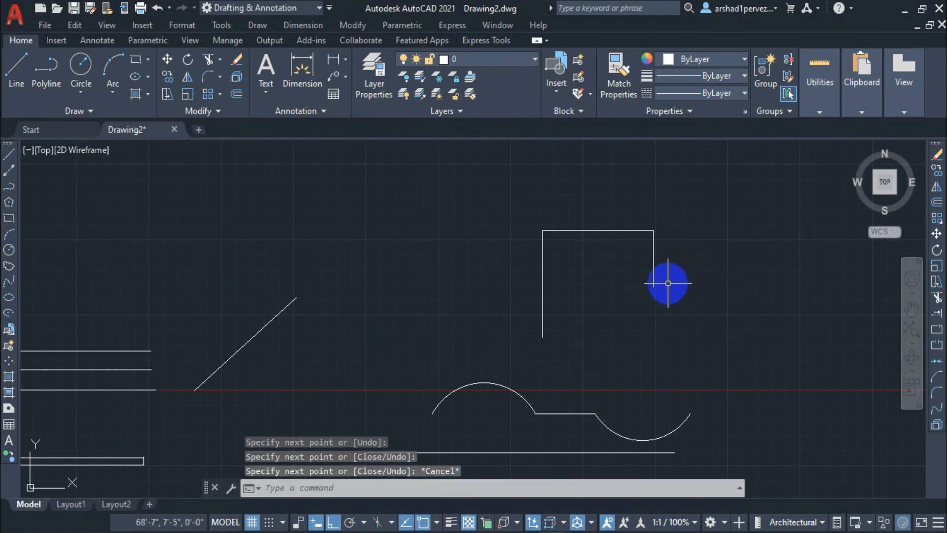
# Step: Select the vertical and horizontal lines of the new open shape one by one to check whether they are separate objects
pyautogui.moveTo(598, 288); pyautogui.dragTo(531, 271, button='middle')
pyautogui.click(485, 231)
pyautogui.click(439, 250)
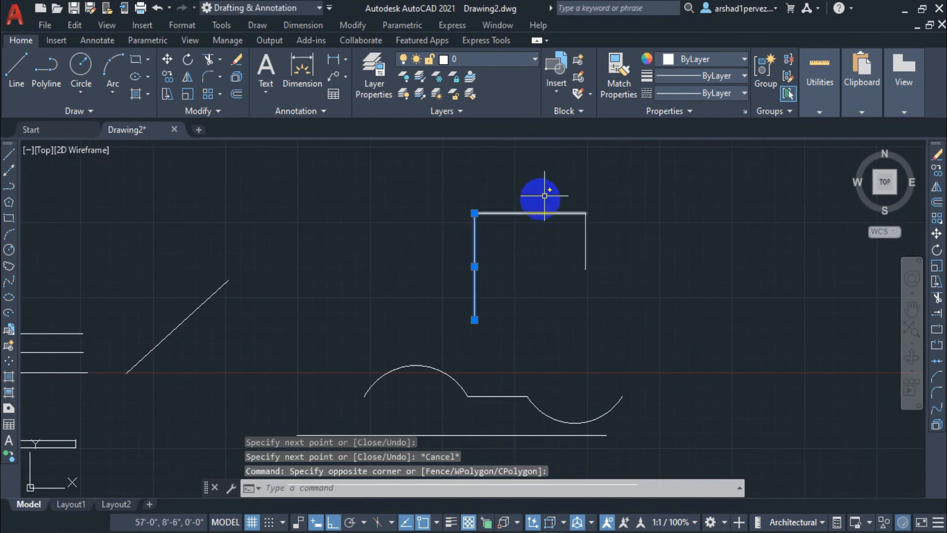
pyautogui.click(543, 196)
pyautogui.click(522, 220)
pyautogui.click(637, 237)
pyautogui.click(539, 266)
pyautogui.press('Escape')
pyautogui.click(507, 244)
pyautogui.click(455, 256)
pyautogui.press('Escape')
pyautogui.click(543, 196)
pyautogui.click(531, 237)
pyautogui.press('Escape')
pyautogui.click(612, 231)
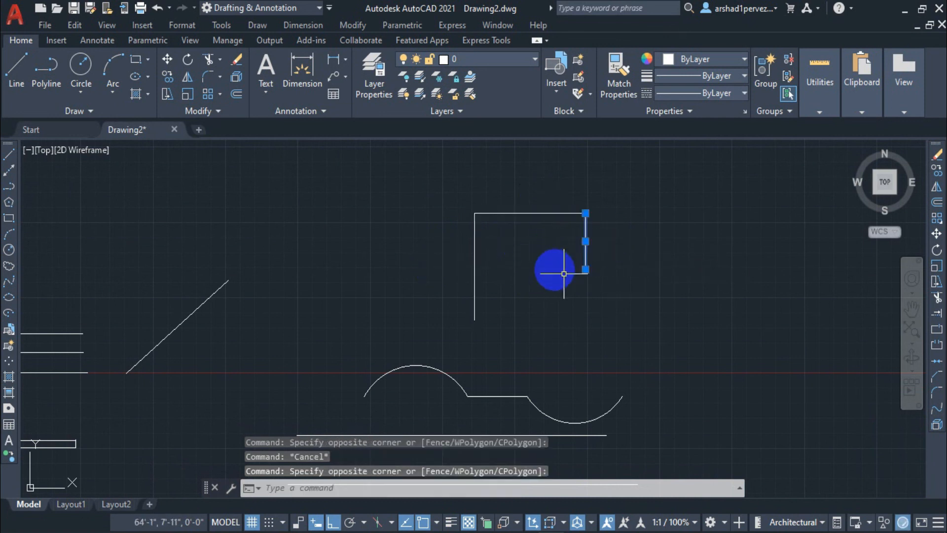
pyautogui.press('Escape')
# Step: Draw a matching three-segment open shape as a polyline to the right of the connected lines, and end it
pyautogui.moveTo(619, 285); pyautogui.dragTo(486, 281, button='middle')
pyautogui.press('Return')
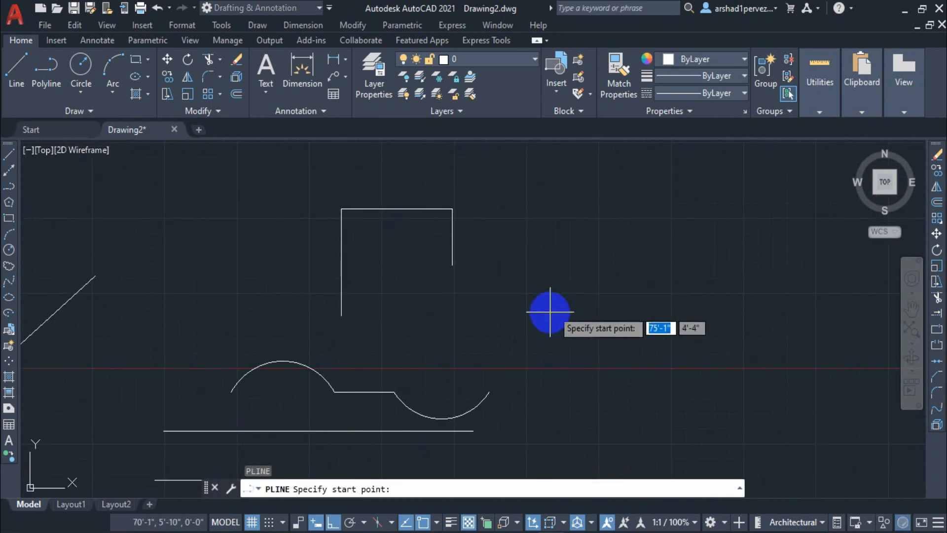
pyautogui.click(547, 321)
pyautogui.click(546, 221)
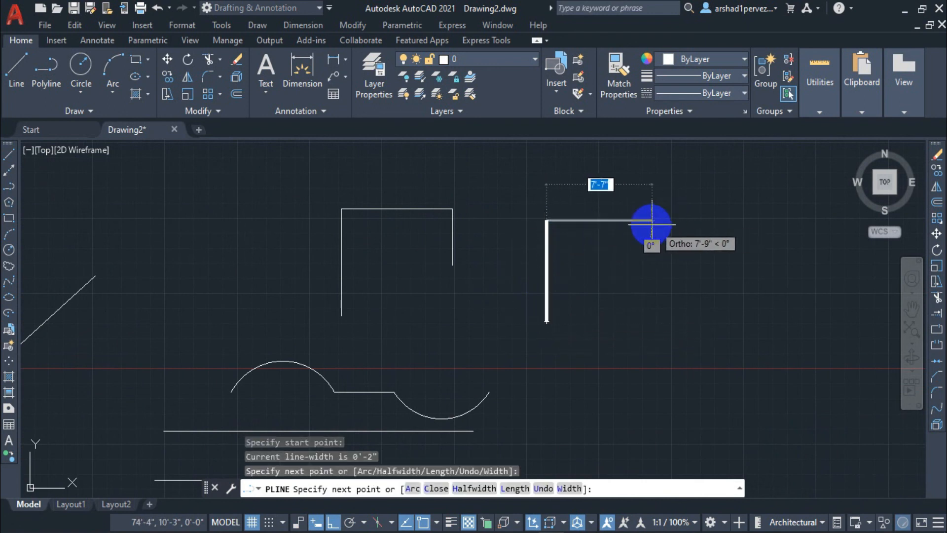
pyautogui.click(645, 221)
pyautogui.click(644, 276)
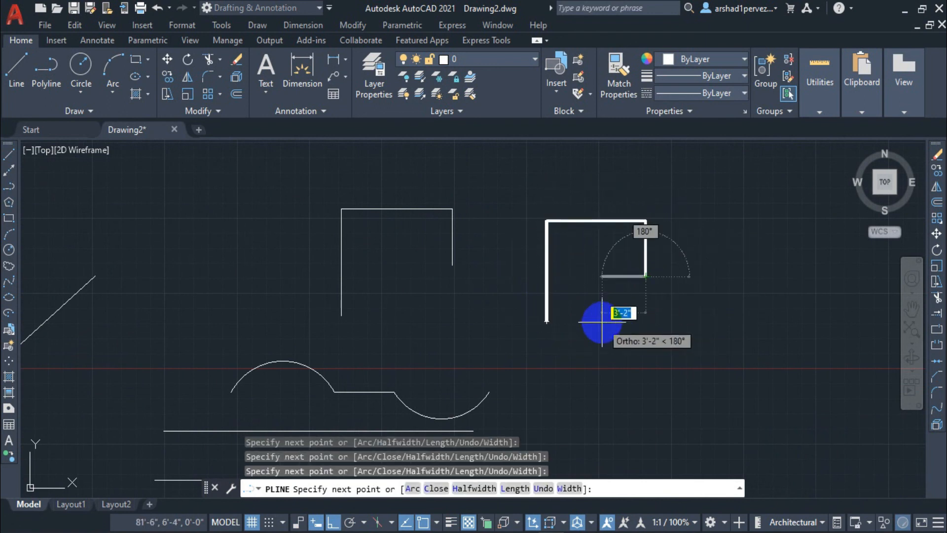
pyautogui.press('Escape')
# Step: Select the polyline shape at different segments and compare its selection with that of the separate lines
pyautogui.click(552, 271)
pyautogui.press('Escape')
pyautogui.click(746, 249)
pyautogui.click(582, 279)
pyautogui.press('Escape')
pyautogui.click(477, 232)
pyautogui.click(378, 251)
pyautogui.press('Escape')
pyautogui.click(601, 261)
pyautogui.click(494, 271)
pyautogui.click(614, 194)
pyautogui.click(589, 256)
pyautogui.press('Escape')
pyautogui.press('Escape')
pyautogui.press('Escape')
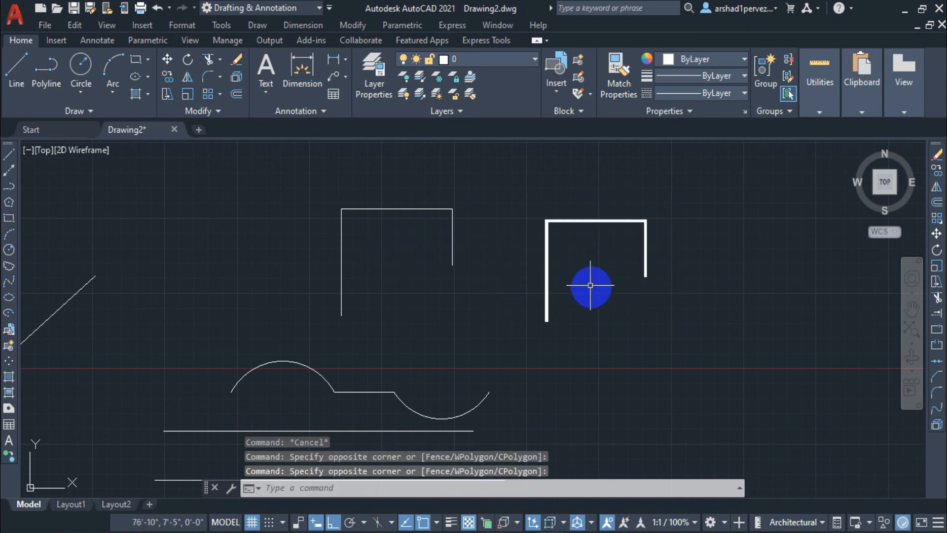
# Step: Review the lines, arc polylines and wide polylines across the whole drawing
pyautogui.moveTo(440, 333); pyautogui.dragTo(504, 272, button='middle')
pyautogui.scroll(-2, 521, 288)
pyautogui.moveTo(566, 334); pyautogui.dragTo(528, 299, button='middle')
pyautogui.moveTo(473, 306); pyautogui.dragTo(508, 262, button='middle')
pyautogui.moveTo(621, 265)
pyautogui.mouseDown(button='middle')
pyautogui.moveTo(605, 283)
pyautogui.moveTo(582, 244)
pyautogui.mouseUp(button='middle')
pyautogui.scroll(-2, 605, 283)
pyautogui.moveTo(655, 271)
pyautogui.mouseDown(button='middle')
pyautogui.moveTo(600, 275)
pyautogui.moveTo(575, 290)
pyautogui.moveTo(600, 303)
pyautogui.moveTo(558, 285)
pyautogui.moveTo(579, 281)
pyautogui.mouseUp(button='middle')
pyautogui.scroll(-2, 600, 278)
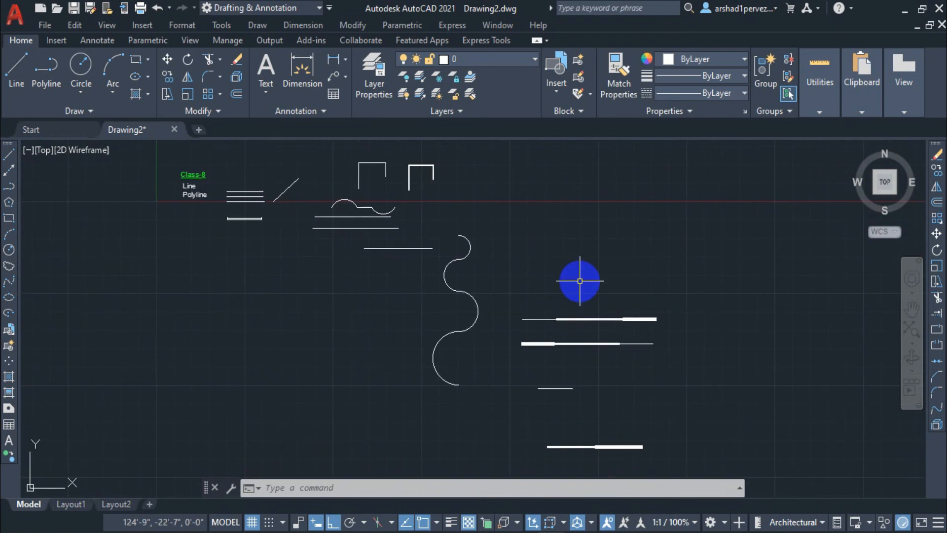